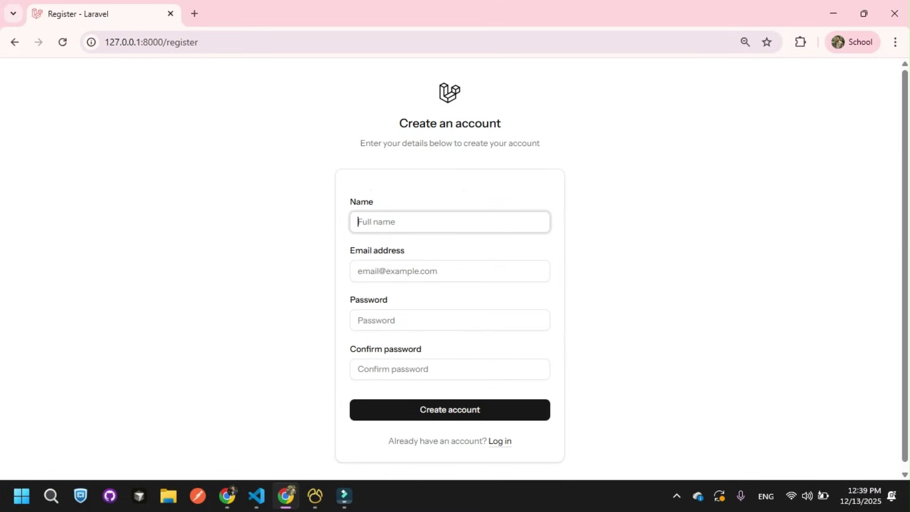
Step: Register with the user's name, the suggested email address and a matching 8-digit password
{"action": "key", "text": "Return"}
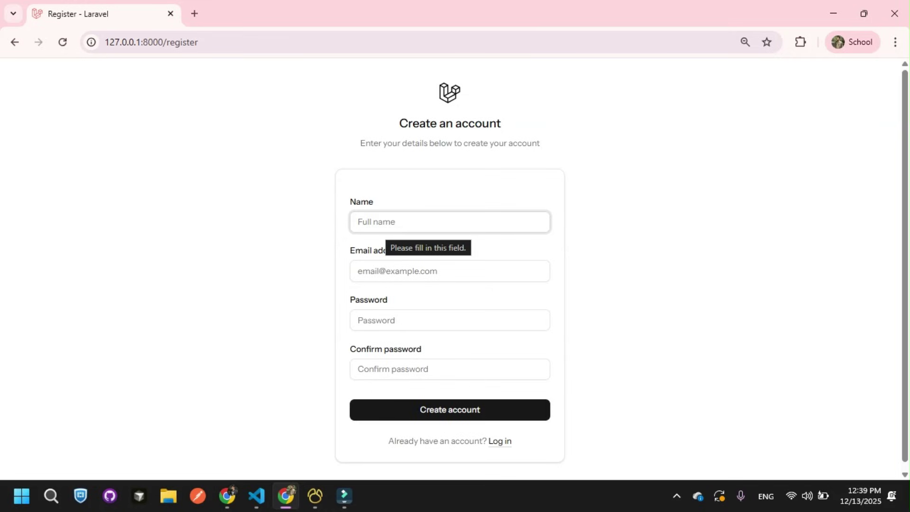
{"action": "type", "text": "Afnan"}
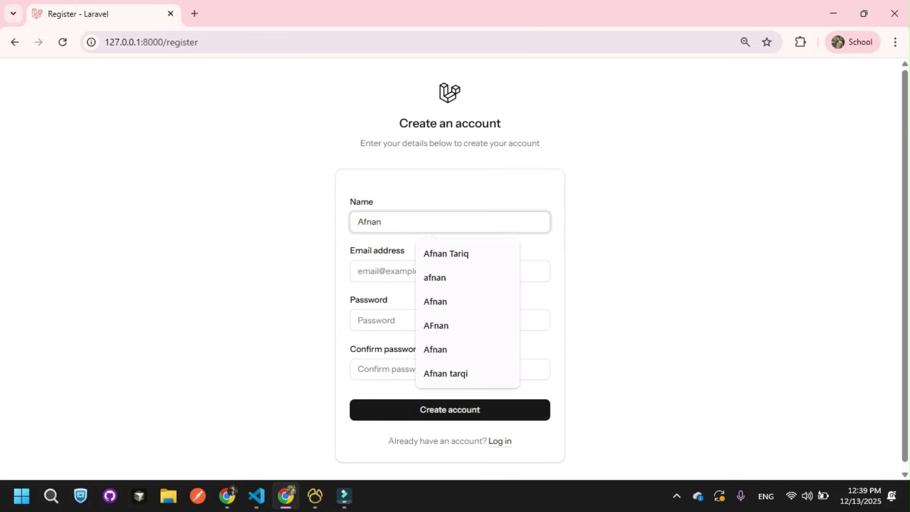
{"action": "key", "text": "Tab"}
{"action": "type", "text": "afna"}
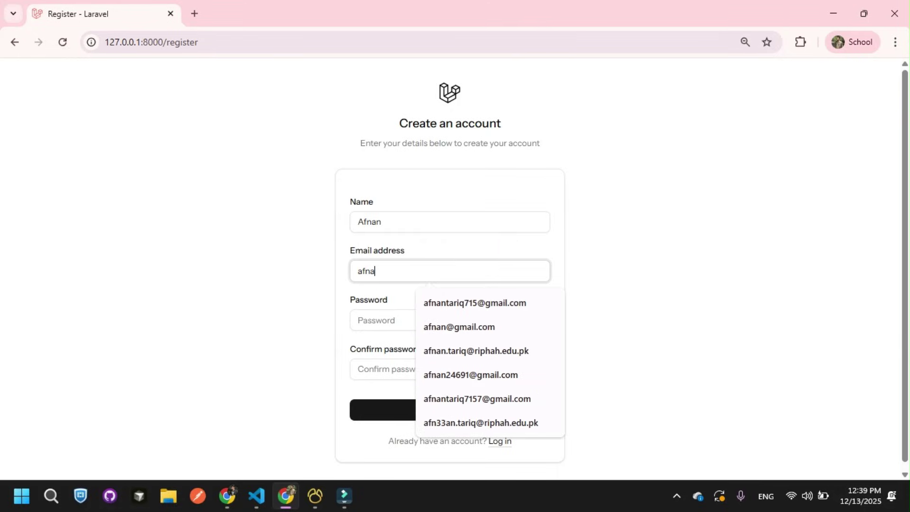
{"action": "key", "text": "Down"}
{"action": "key", "text": "Down"}
{"action": "key", "text": "Tab"}
{"action": "type", "text": "123"}
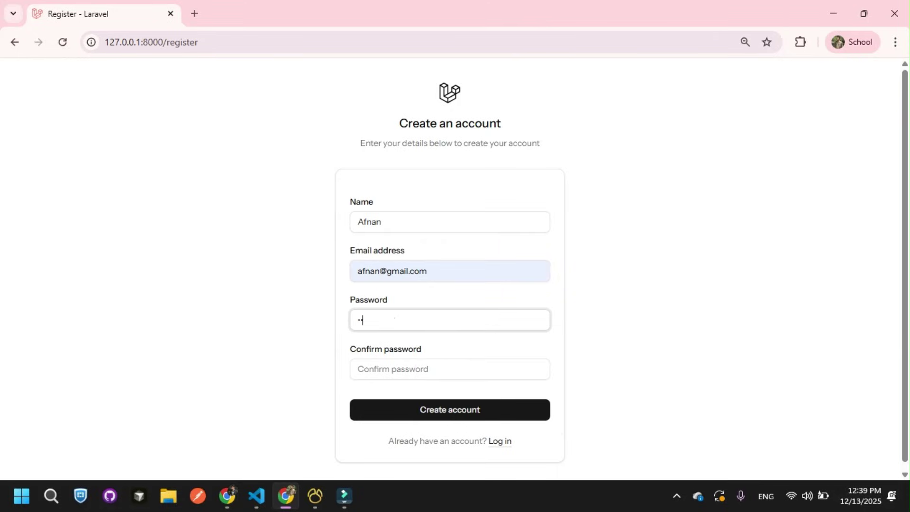
{"action": "type", "text": "45678"}
{"action": "key", "text": "Tab"}
{"action": "type", "text": "123"}
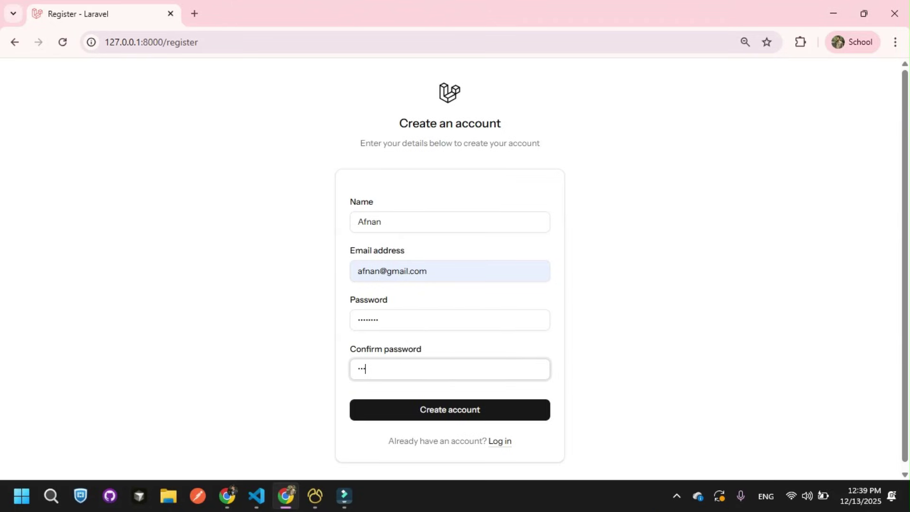
{"action": "type", "text": "45678"}
{"action": "key", "text": "Return"}
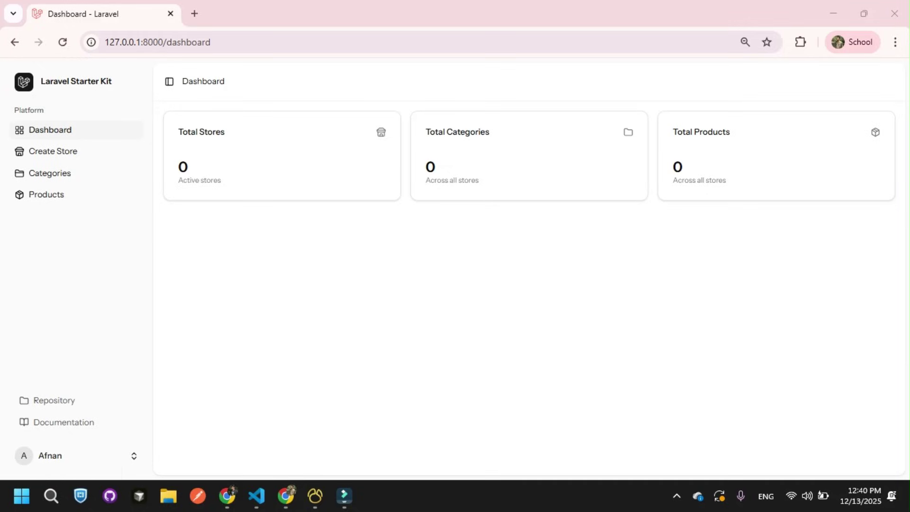
Step: Check the dashboard shows 0 stores, 0 categories and 0 products, then bring Navicat forward
{"action": "left_click_drag", "start_coordinate": [425, 132], "coordinate": [492, 138]}
{"action": "left_click", "coordinate": [492, 143]}
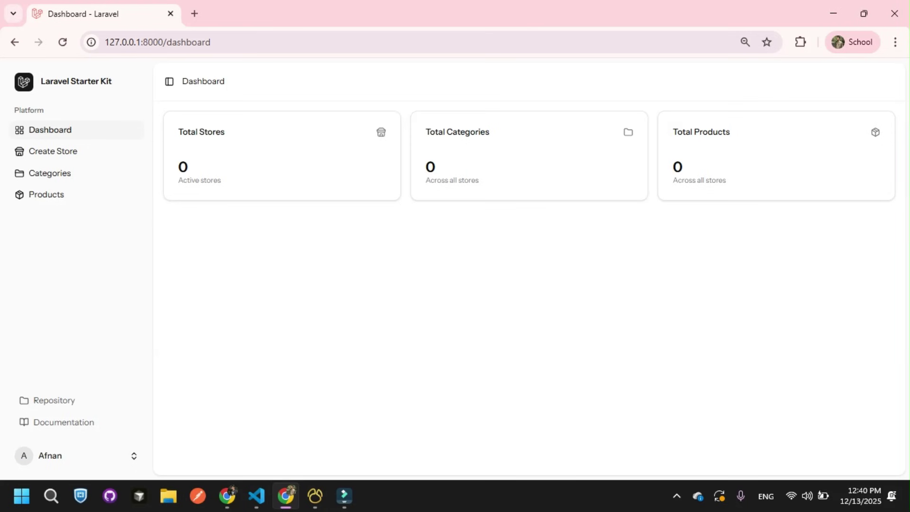
{"action": "left_click", "coordinate": [315, 496]}
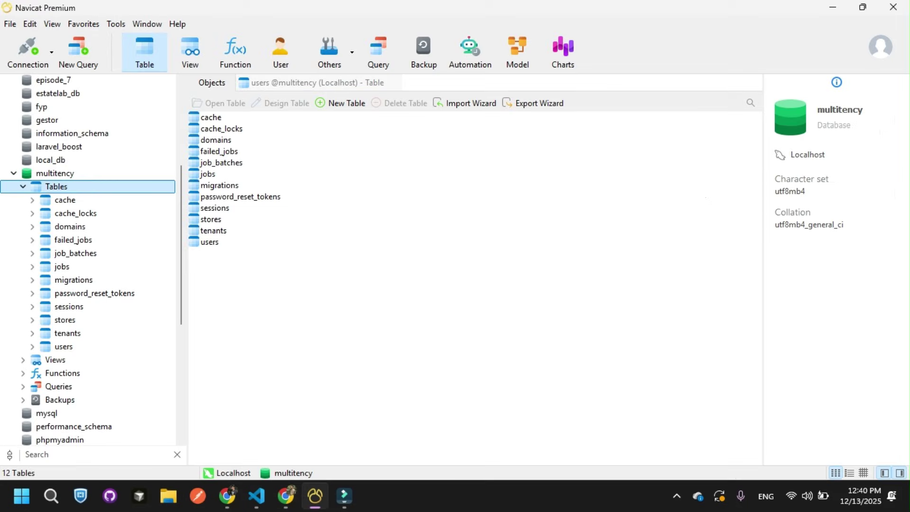
Step: Open and refresh the users table, then inspect the new account's name, email and password hash
{"action": "double_click", "coordinate": [64, 346]}
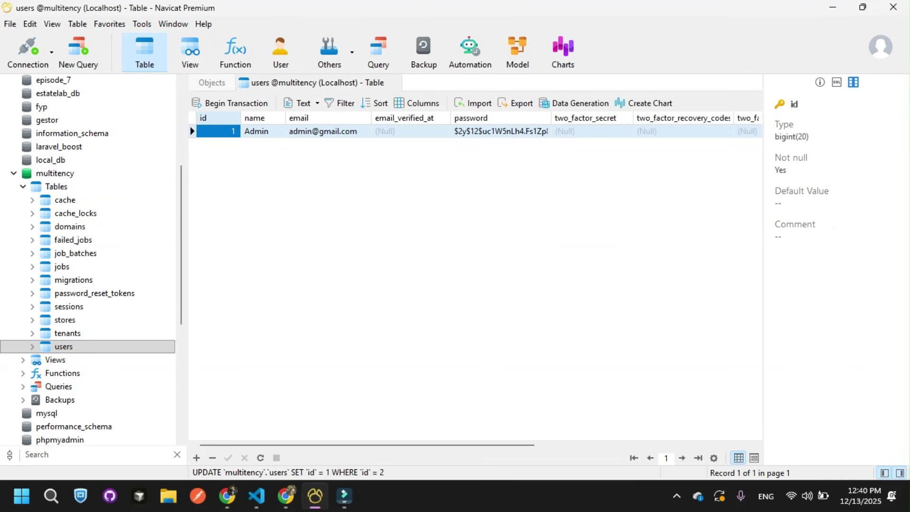
{"action": "right_click", "coordinate": [366, 210]}
{"action": "left_click", "coordinate": [394, 397]}
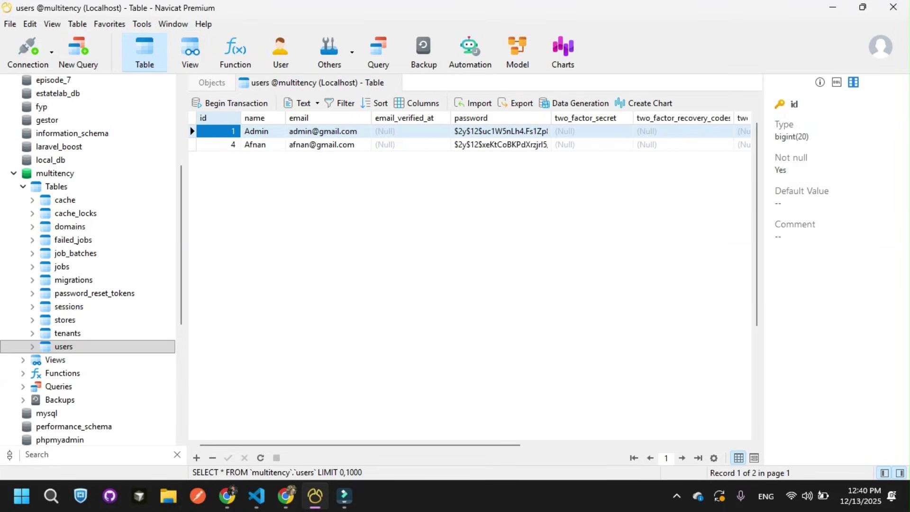
{"action": "left_click", "coordinate": [254, 144]}
{"action": "left_click", "coordinate": [411, 144]}
{"action": "left_click", "coordinate": [500, 144]}
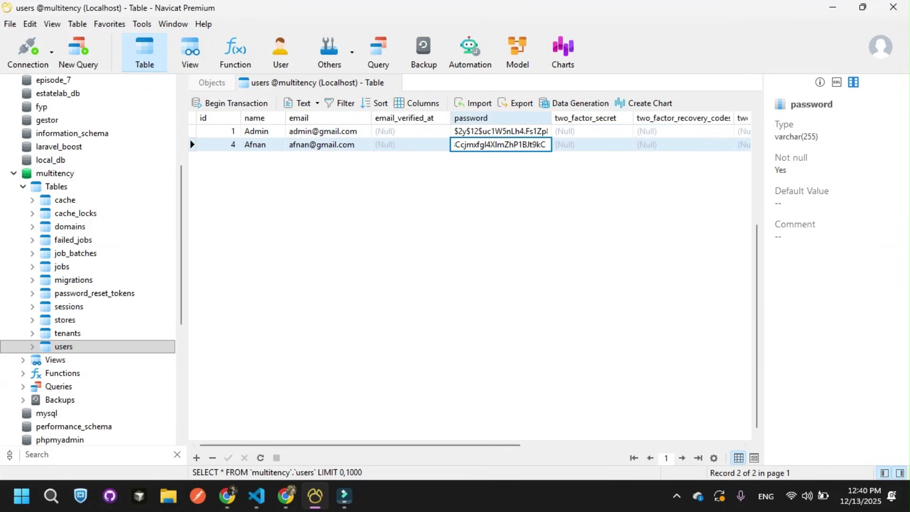
Step: Compare the new account's role 'user' with the admin account's role, leaving both unchanged
{"action": "scroll", "coordinate": [469, 284], "scroll_direction": "right", "scroll_amount": 5}
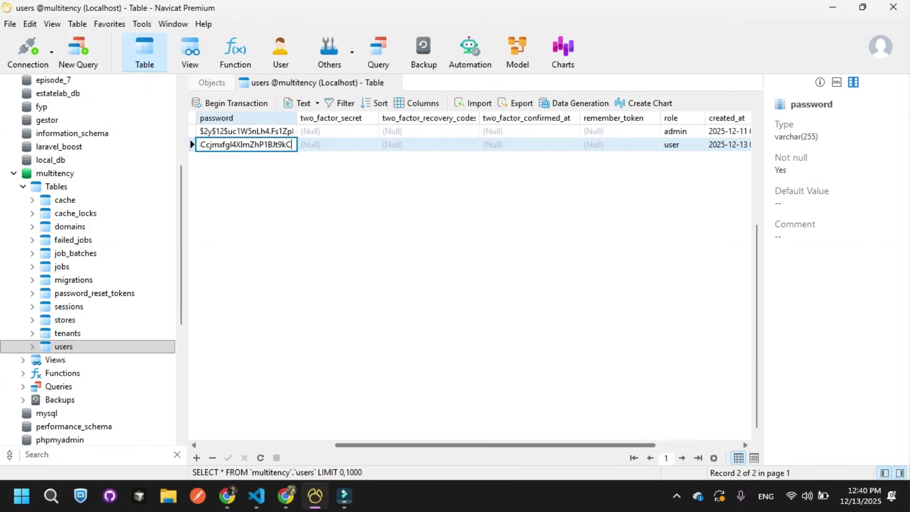
{"action": "scroll", "coordinate": [470, 284], "scroll_direction": "right", "scroll_amount": 3}
{"action": "left_click", "coordinate": [499, 144]}
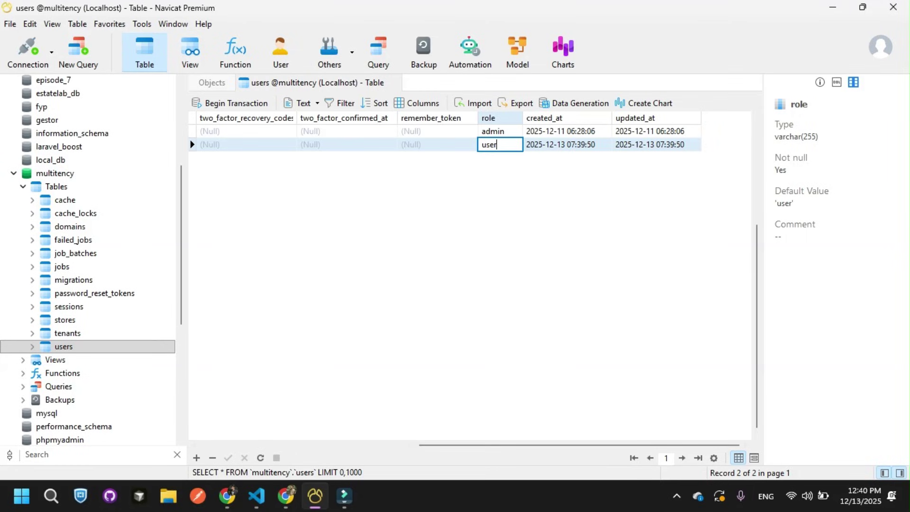
{"action": "key", "text": "Escape"}
{"action": "left_click", "coordinate": [500, 131]}
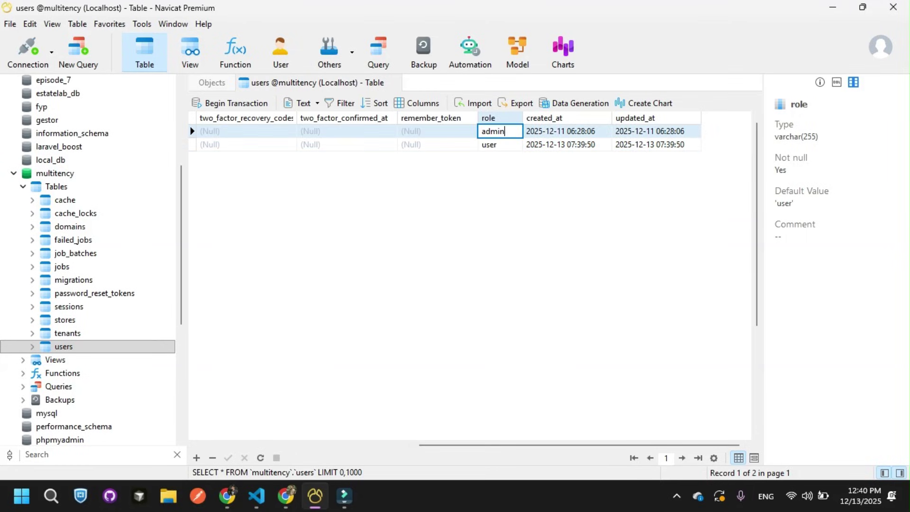
{"action": "key", "text": "Escape"}
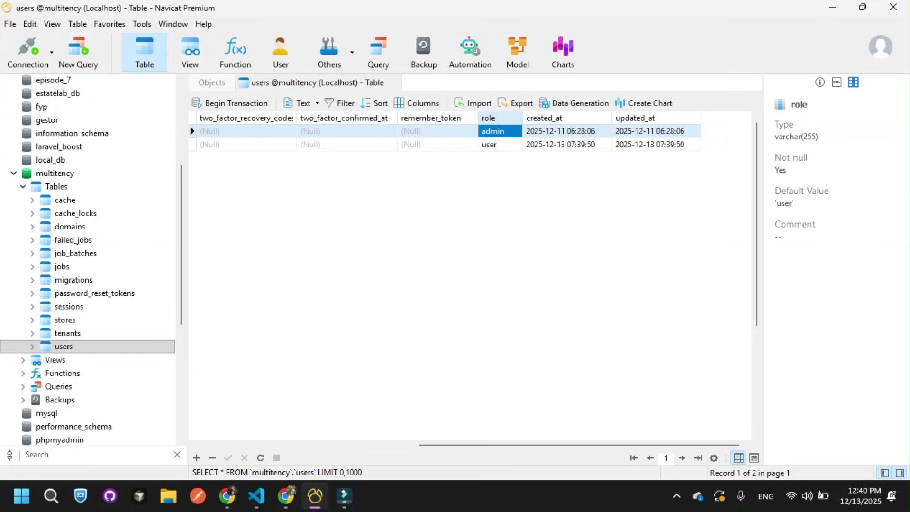
{"action": "left_click", "coordinate": [500, 144]}
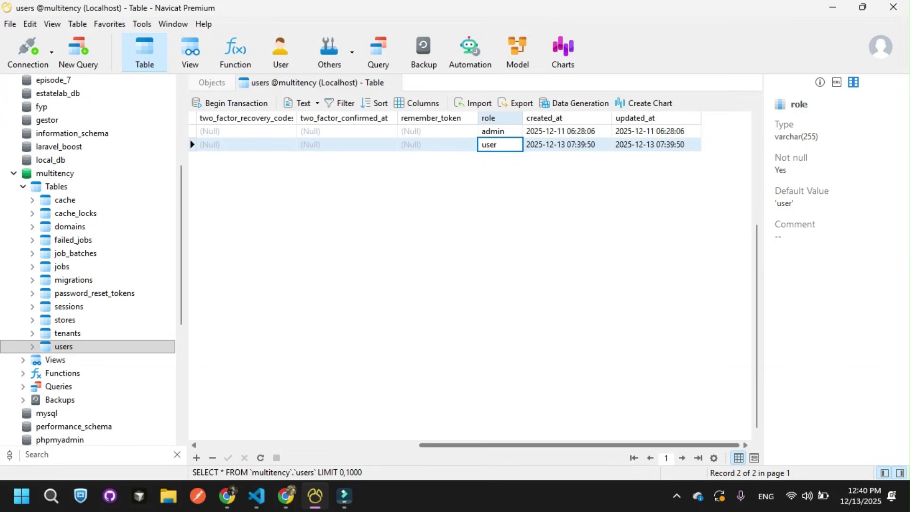
{"action": "scroll", "coordinate": [470, 275], "scroll_direction": "left", "scroll_amount": 10}
Step: Open the empty tenants and stores tables and look through the stores columns, including tenant_id
{"action": "double_click", "coordinate": [68, 333]}
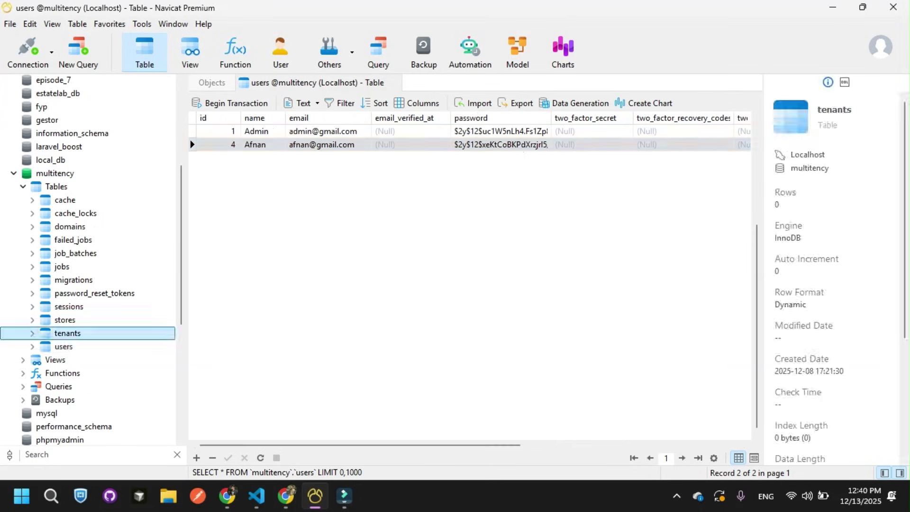
{"action": "right_click", "coordinate": [511, 237]}
{"action": "key", "text": "Escape"}
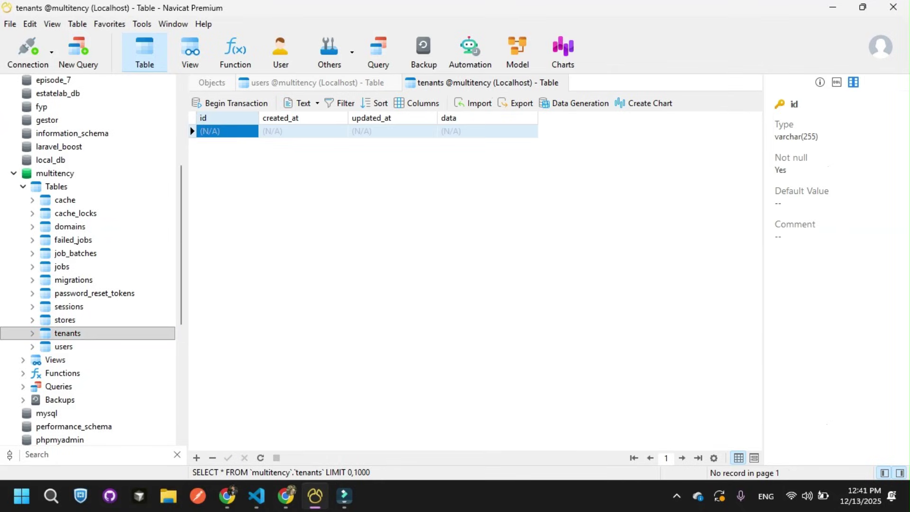
{"action": "key", "text": "Return"}
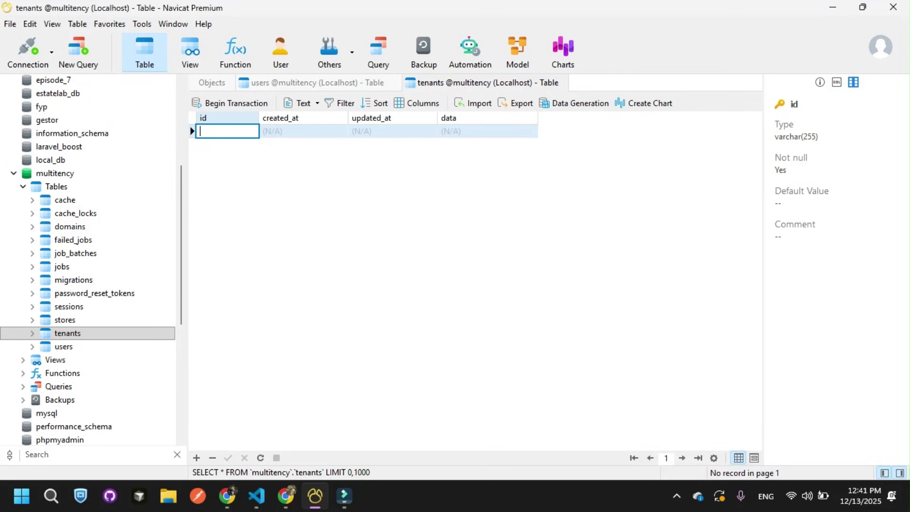
{"action": "double_click", "coordinate": [65, 320]}
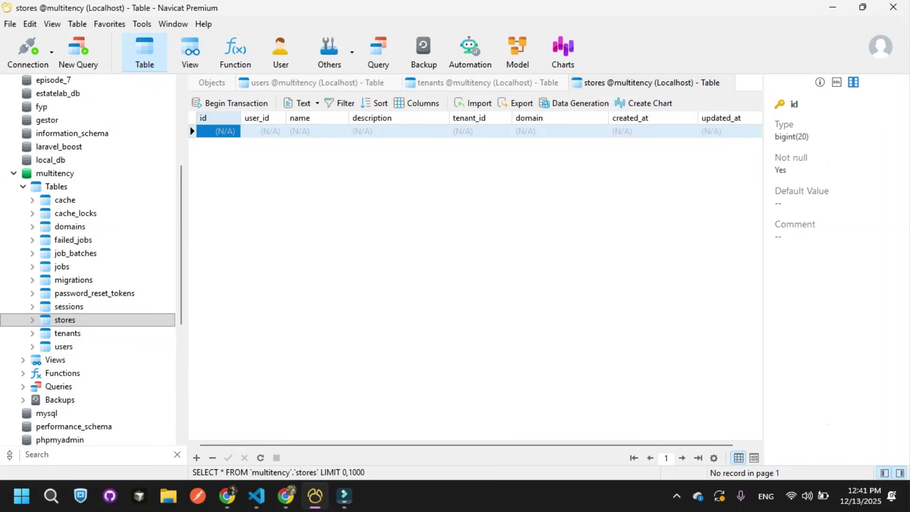
{"action": "key", "text": "Tab"}
{"action": "key", "text": "Tab"}
{"action": "key", "text": "Tab"}
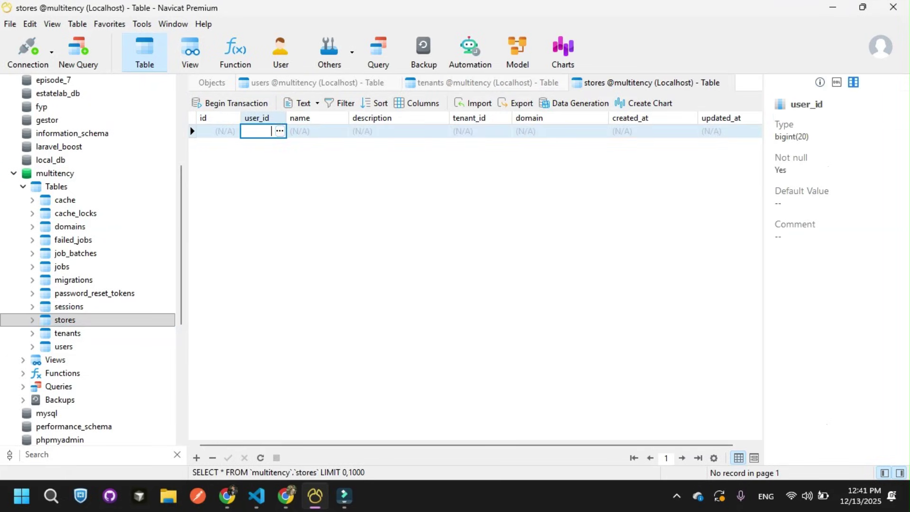
{"action": "key", "text": "Tab"}
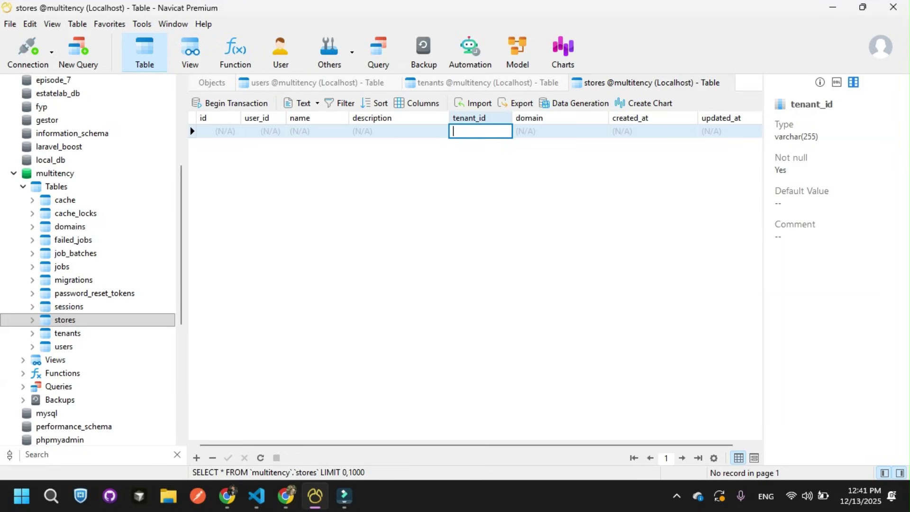
Step: Check the empty domains table's domain and tenant_id columns, then return to users and the web app
{"action": "double_click", "coordinate": [70, 227]}
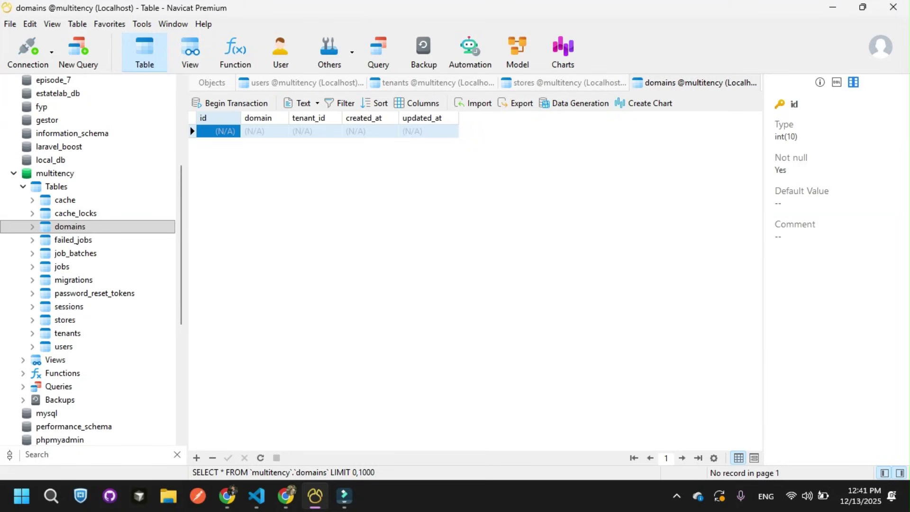
{"action": "left_click", "coordinate": [264, 131]}
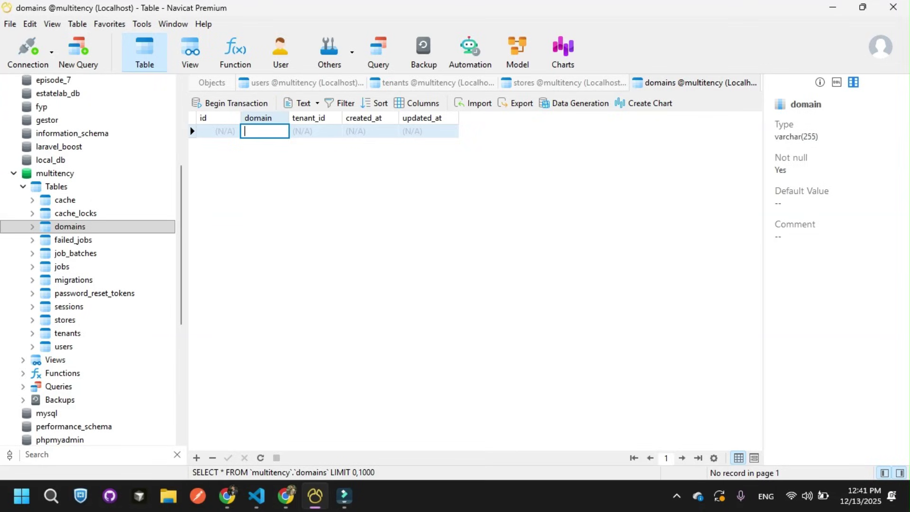
{"action": "left_click", "coordinate": [312, 131]}
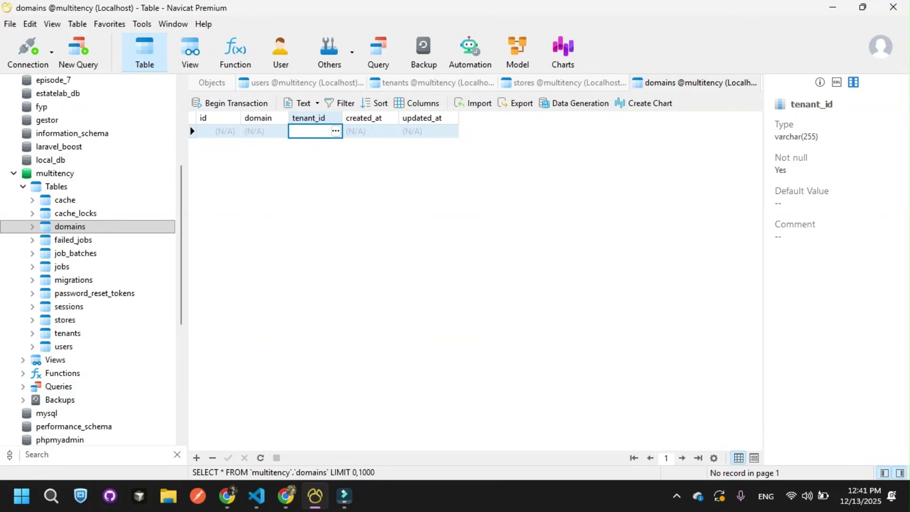
{"action": "double_click", "coordinate": [64, 346]}
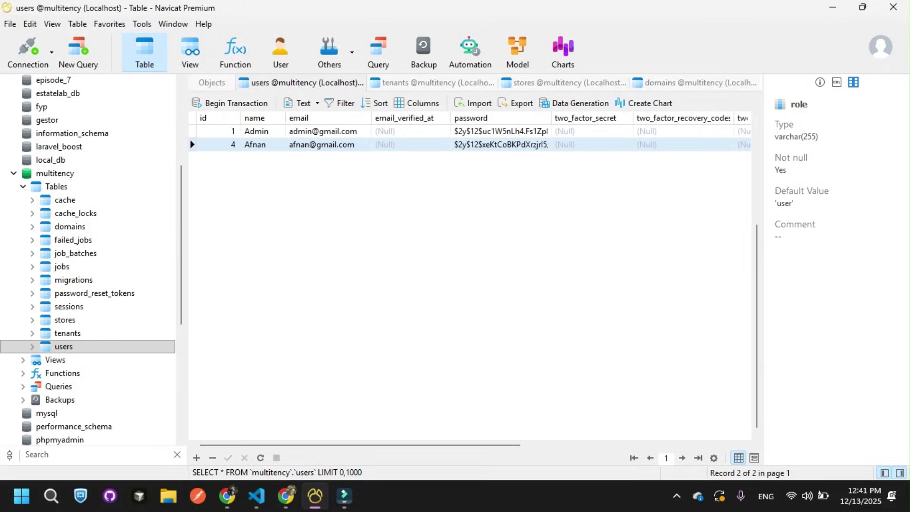
{"action": "left_click", "coordinate": [286, 496]}
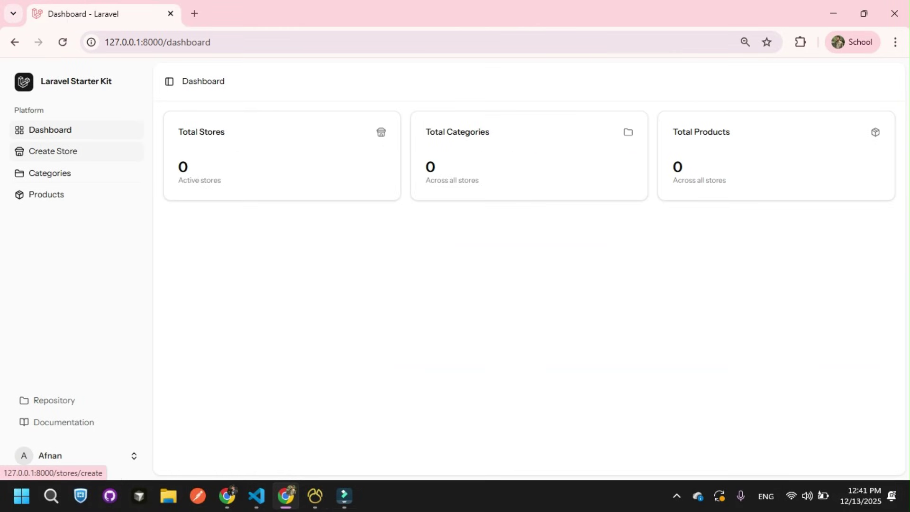
Step: Start a new store with name PetShop and subdomain petshop
{"action": "left_click", "coordinate": [52, 151]}
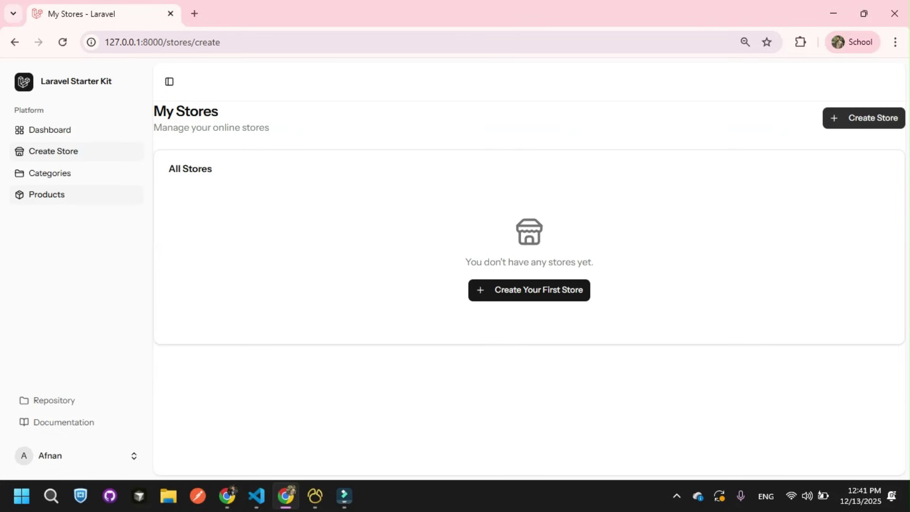
{"action": "left_click", "coordinate": [863, 118]}
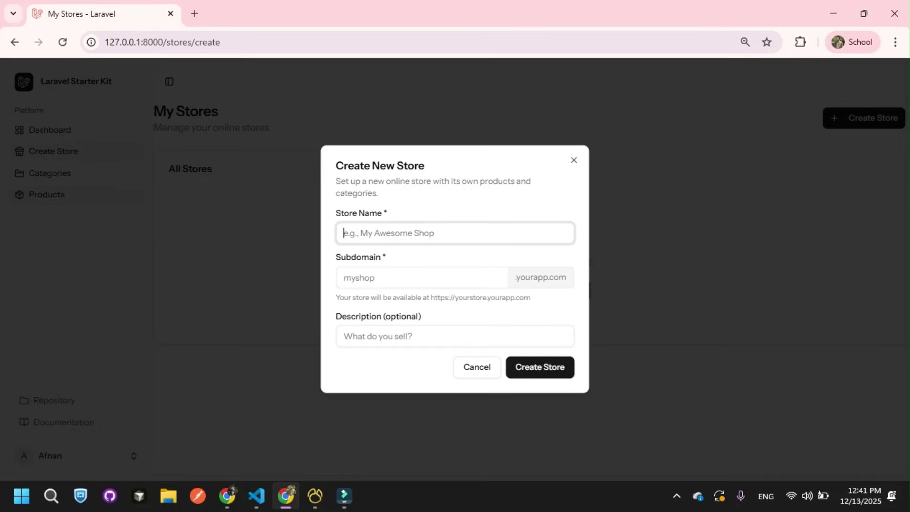
{"action": "type", "text": "Pet"}
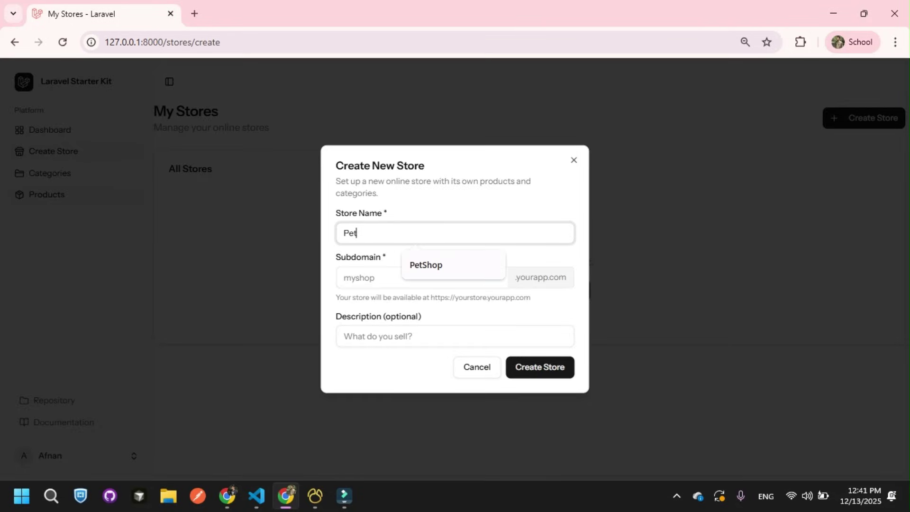
{"action": "key", "text": "Down"}
{"action": "key", "text": "Return"}
{"action": "key", "text": "Tab"}
{"action": "type", "text": "pet"}
{"action": "key", "text": "Down"}
{"action": "key", "text": "Return"}
{"action": "key", "text": "Tab"}
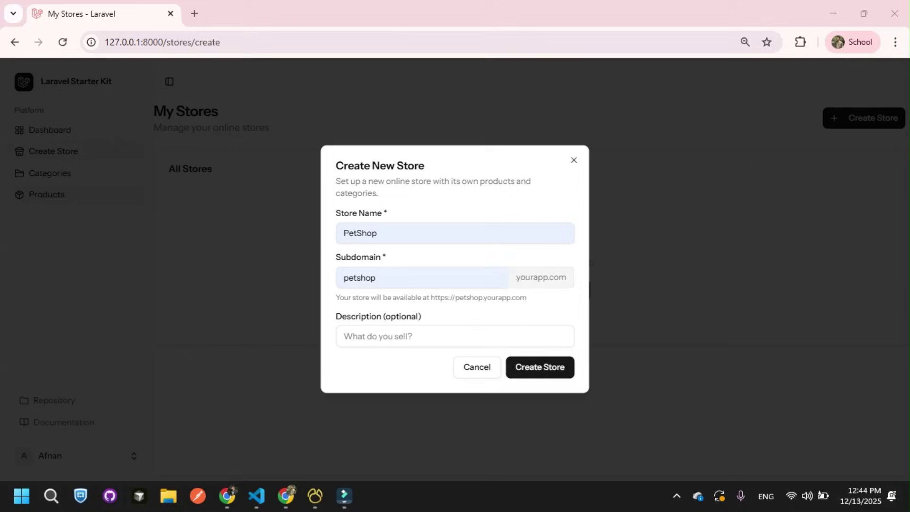
Step: Set the description to 'All things related to pets' and create the store
{"action": "left_click", "coordinate": [380, 336]}
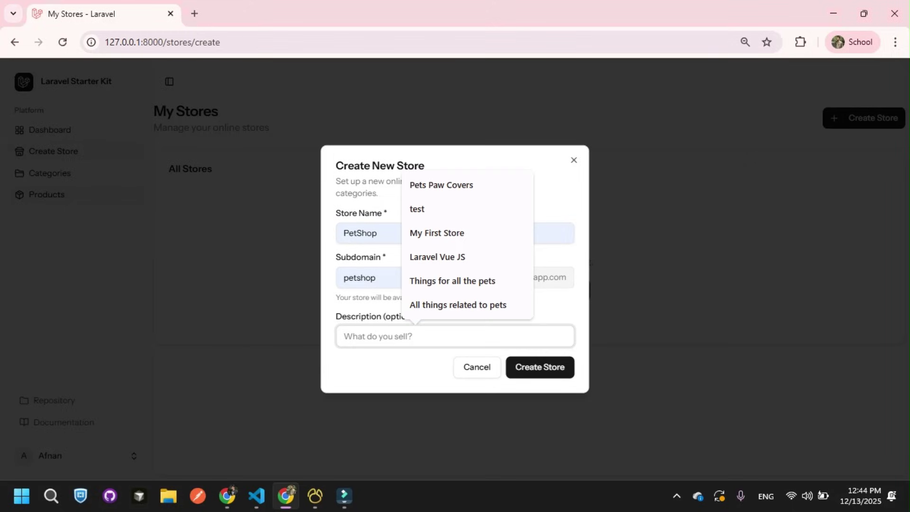
{"action": "key", "text": "Up"}
{"action": "key", "text": "Return"}
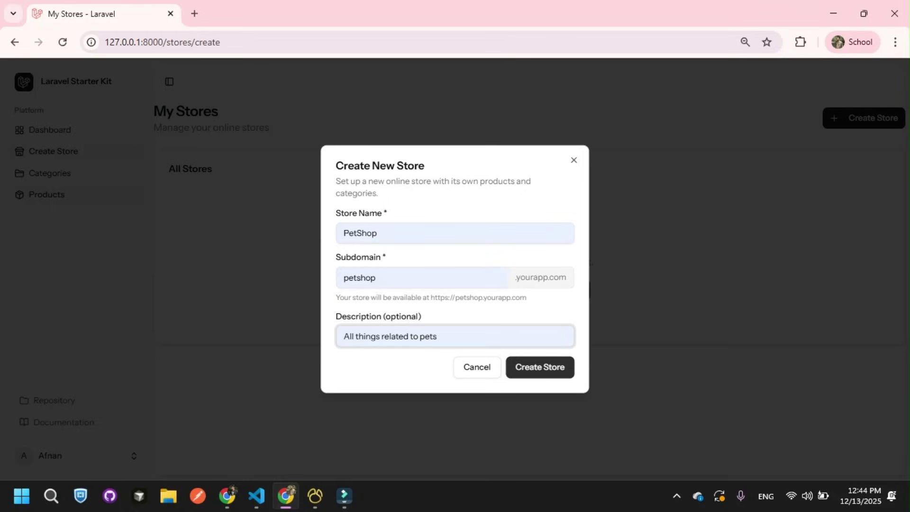
{"action": "left_click", "coordinate": [540, 367]}
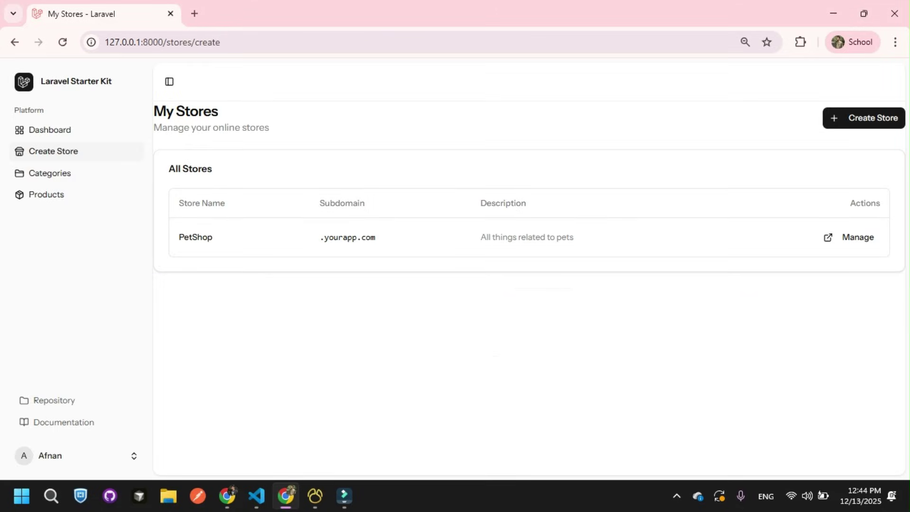
Step: Review the PetShop row's name, subdomain and description in All Stores, then open its Manage page
{"action": "left_click_drag", "start_coordinate": [178, 203], "coordinate": [226, 203]}
{"action": "left_click_drag", "start_coordinate": [184, 237], "coordinate": [213, 237]}
{"action": "left_click_drag", "start_coordinate": [319, 203], "coordinate": [345, 202]}
{"action": "left_click", "coordinate": [345, 203]}
{"action": "left_click_drag", "start_coordinate": [480, 203], "coordinate": [573, 237]}
{"action": "left_click", "coordinate": [574, 237]}
{"action": "left_click", "coordinate": [858, 237]}
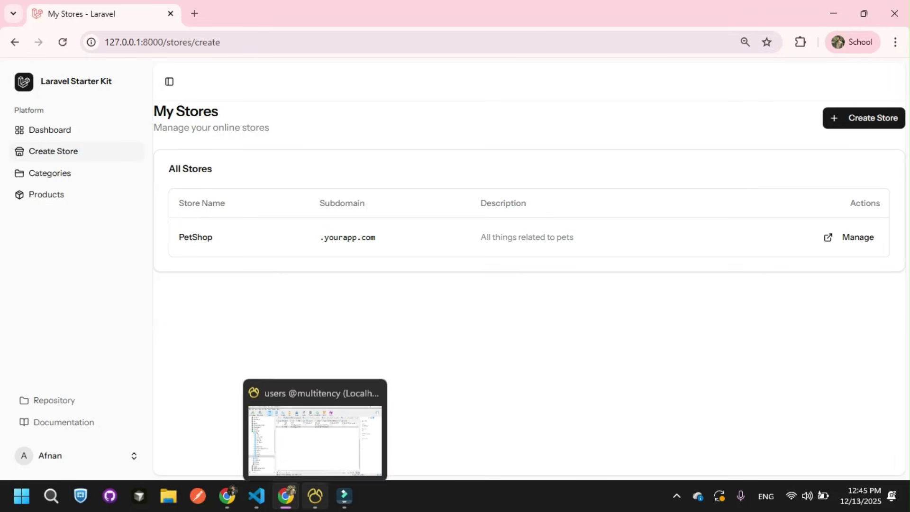
Step: Refresh the tenants table to show the new petshop tenant
{"action": "left_click", "coordinate": [314, 495]}
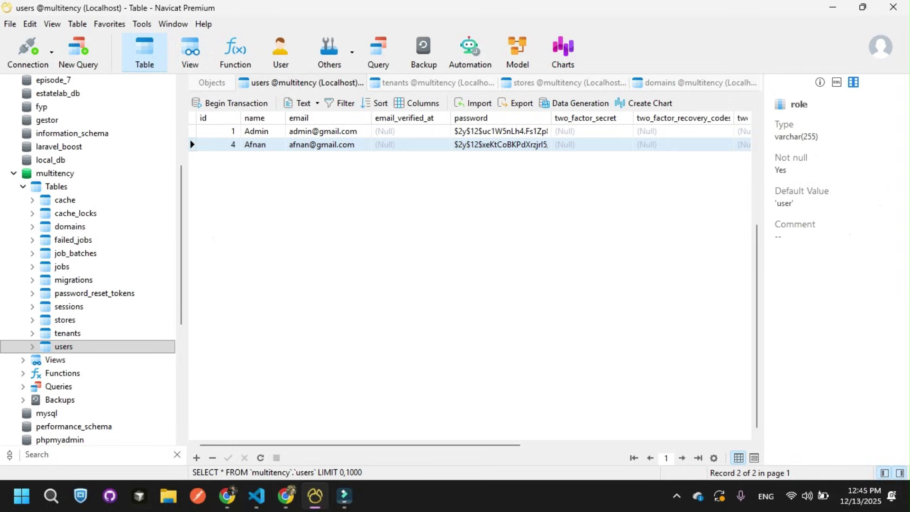
{"action": "left_click", "coordinate": [432, 82]}
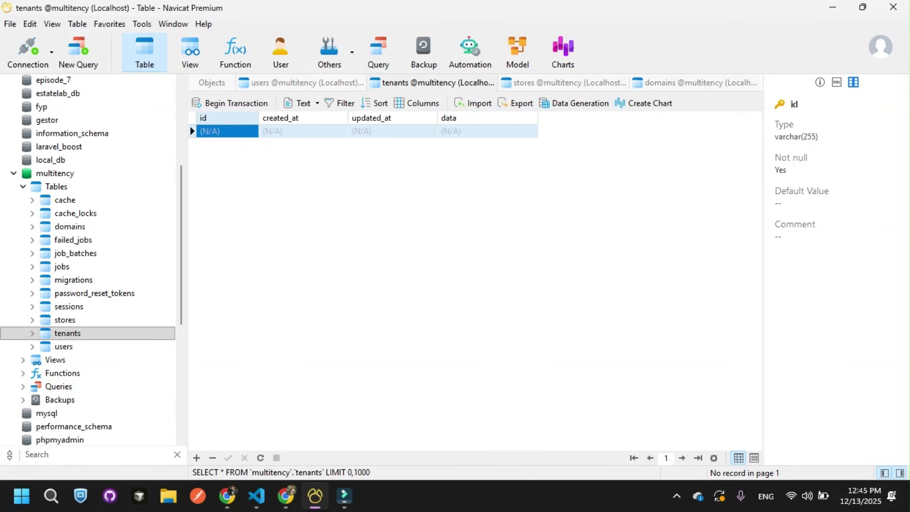
{"action": "right_click", "coordinate": [321, 106]}
{"action": "left_click", "coordinate": [350, 307]}
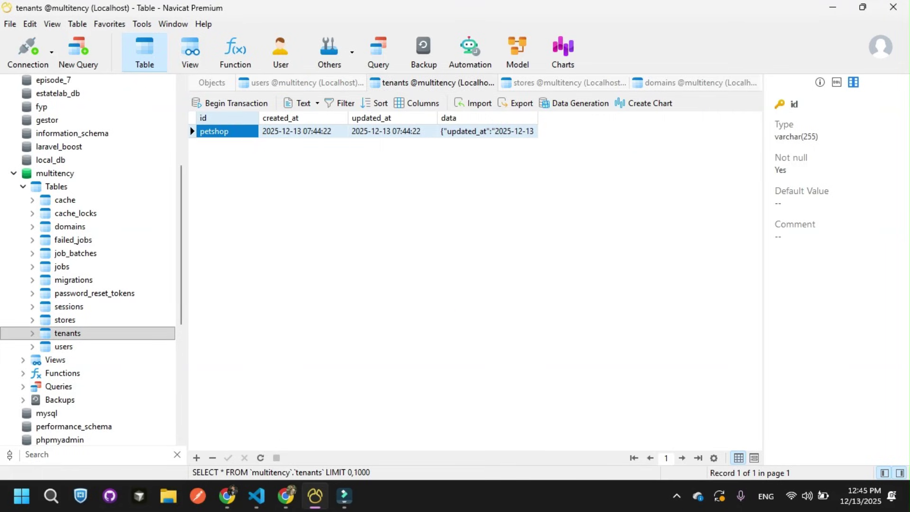
{"action": "left_click", "coordinate": [228, 131]}
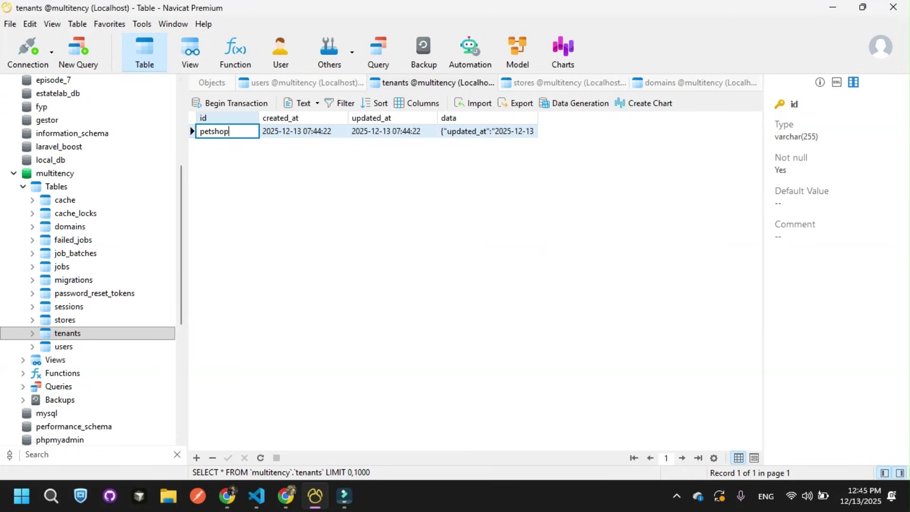
Step: Refresh the stores table and check PetShop's name, description and tenant_id petshop
{"action": "left_click", "coordinate": [564, 82]}
{"action": "right_click", "coordinate": [381, 113]}
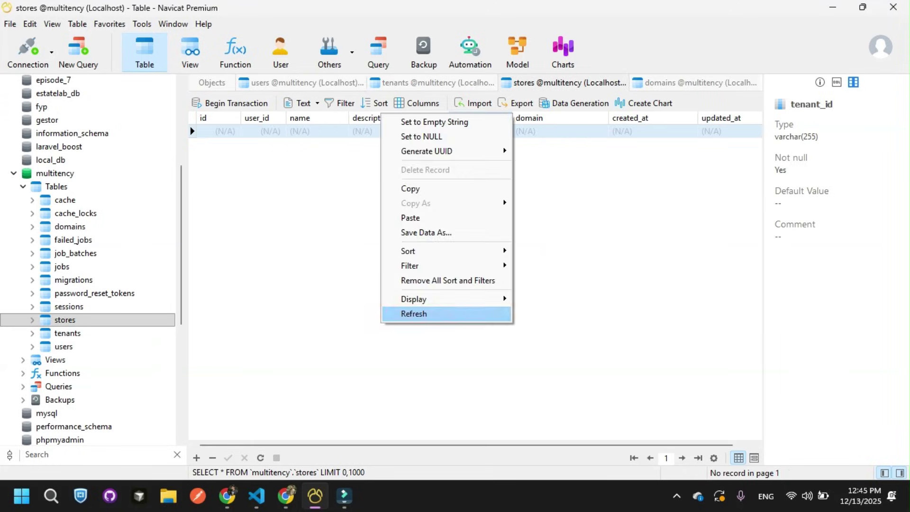
{"action": "left_click", "coordinate": [414, 314]}
{"action": "left_click", "coordinate": [304, 131]}
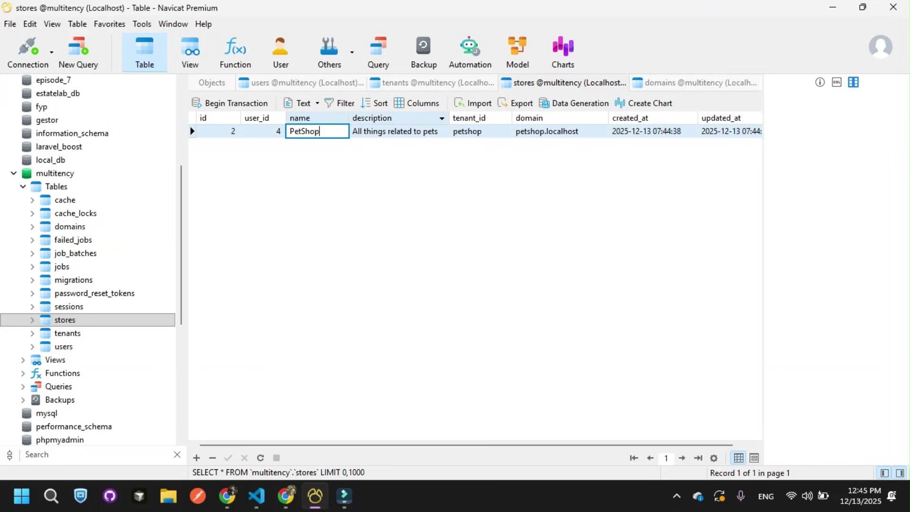
{"action": "left_click", "coordinate": [372, 118]}
{"action": "left_click", "coordinate": [480, 131]}
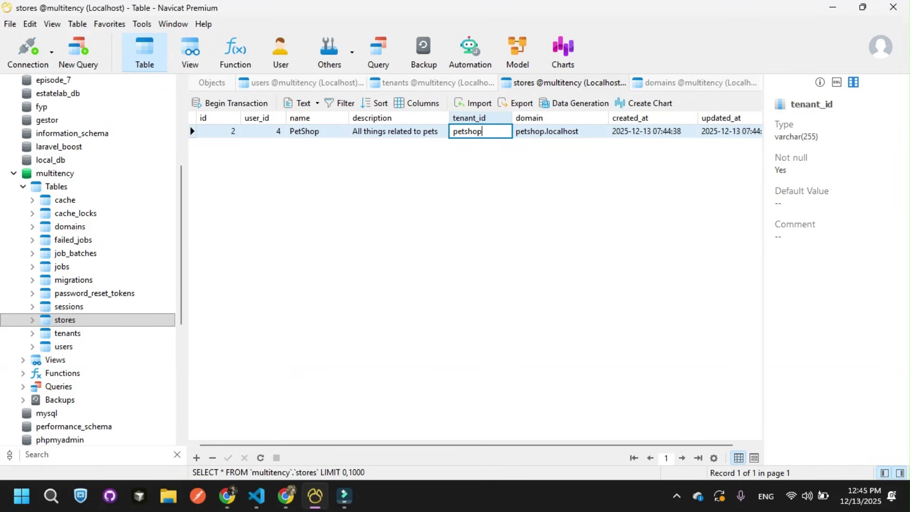
Step: Refresh the domains table and widen the domain column to show petshop.localhost
{"action": "double_click", "coordinate": [69, 226]}
{"action": "right_click", "coordinate": [401, 232]}
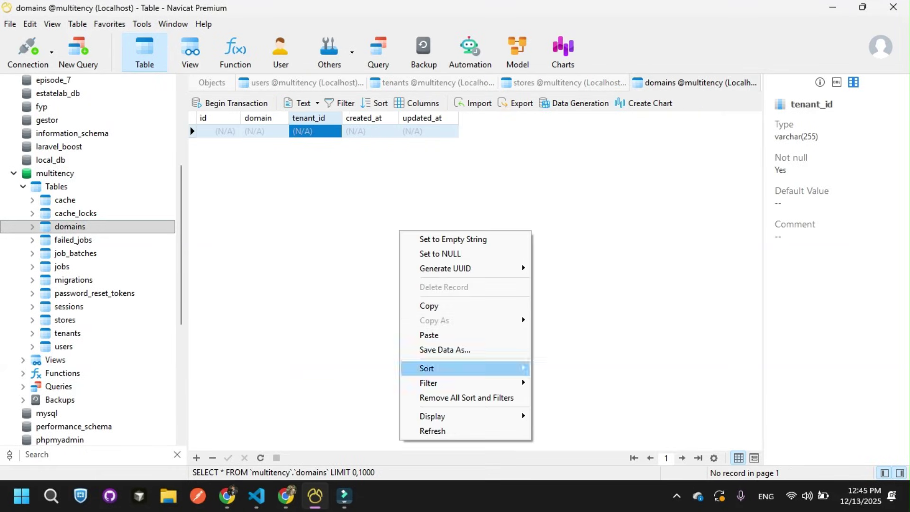
{"action": "left_click", "coordinate": [432, 431]}
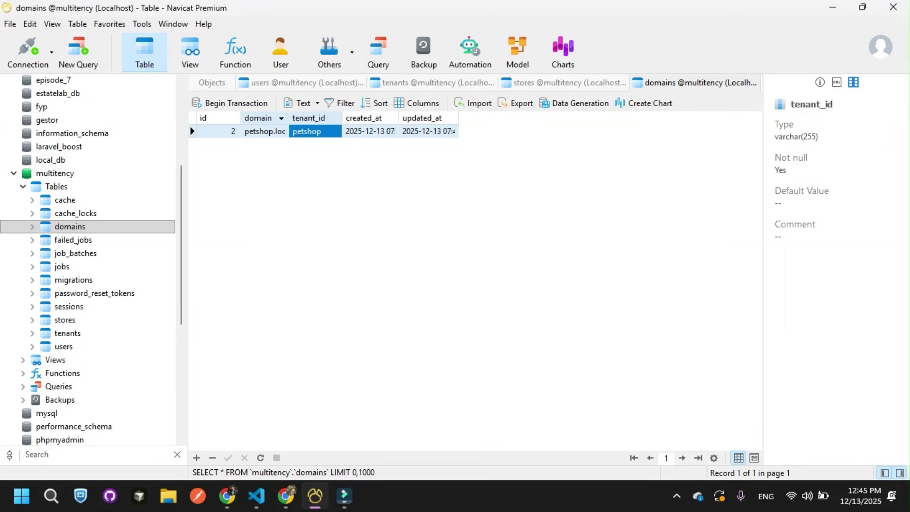
{"action": "left_click_drag", "start_coordinate": [288, 118], "coordinate": [379, 117]}
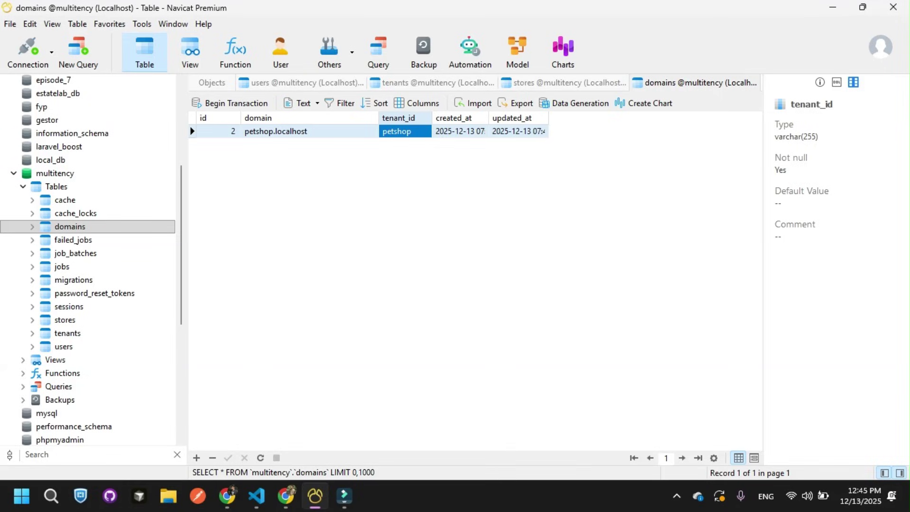
{"action": "left_click", "coordinate": [25, 454]}
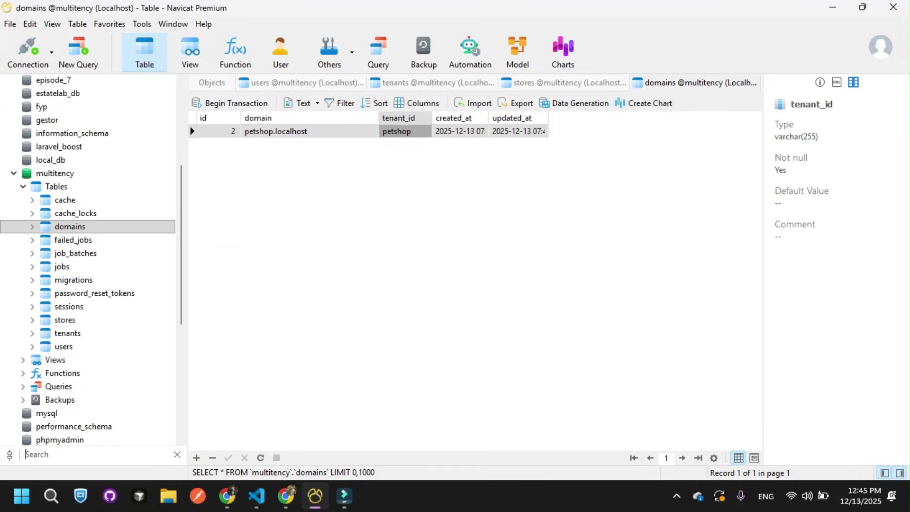
Step: Refresh the Localhost connection and filter the database list with 'pe'
{"action": "type", "text": "pe"}
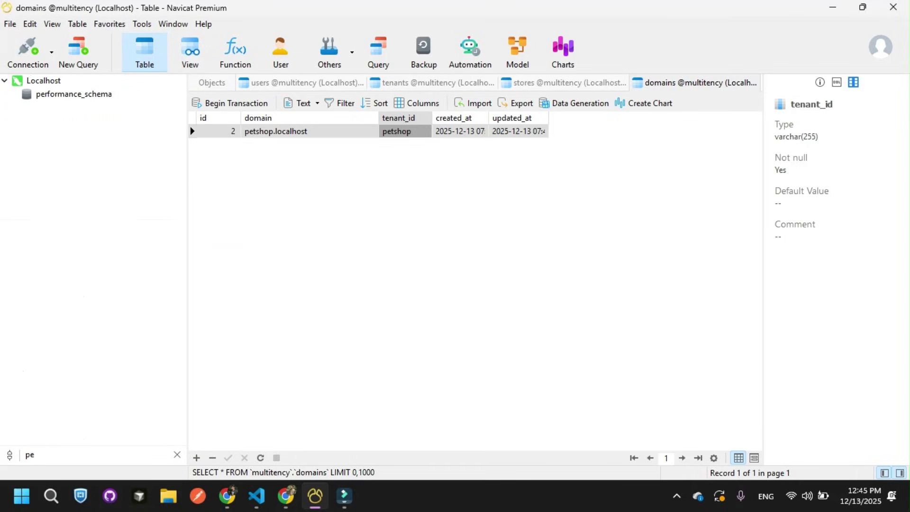
{"action": "key", "text": "BackSpace"}
{"action": "key", "text": "BackSpace"}
{"action": "scroll", "coordinate": [71, 214], "scroll_direction": "up", "scroll_amount": 7}
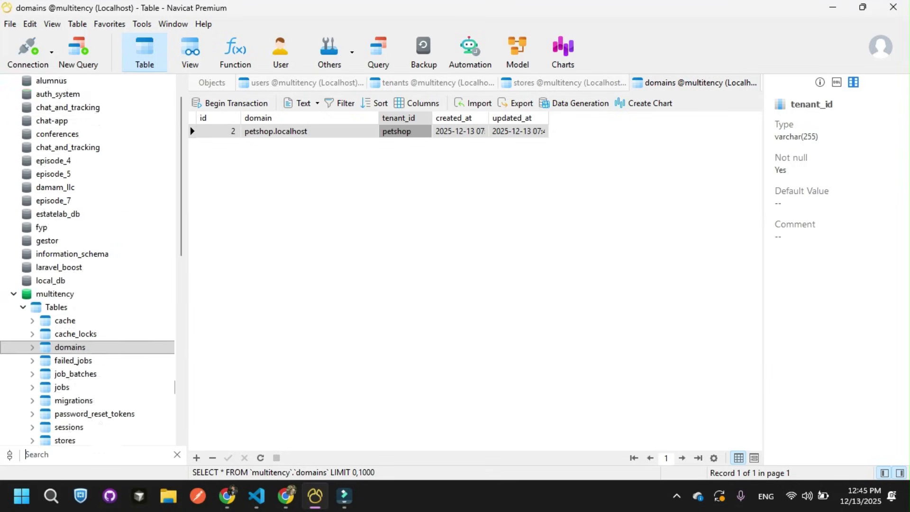
{"action": "left_click", "coordinate": [43, 133]}
{"action": "right_click", "coordinate": [71, 133]}
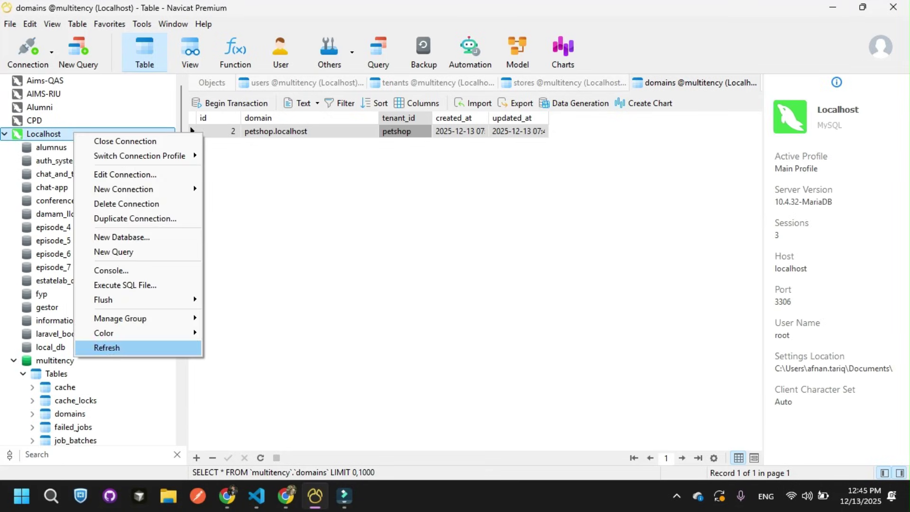
{"action": "key", "text": "Escape"}
{"action": "left_click", "coordinate": [55, 214]}
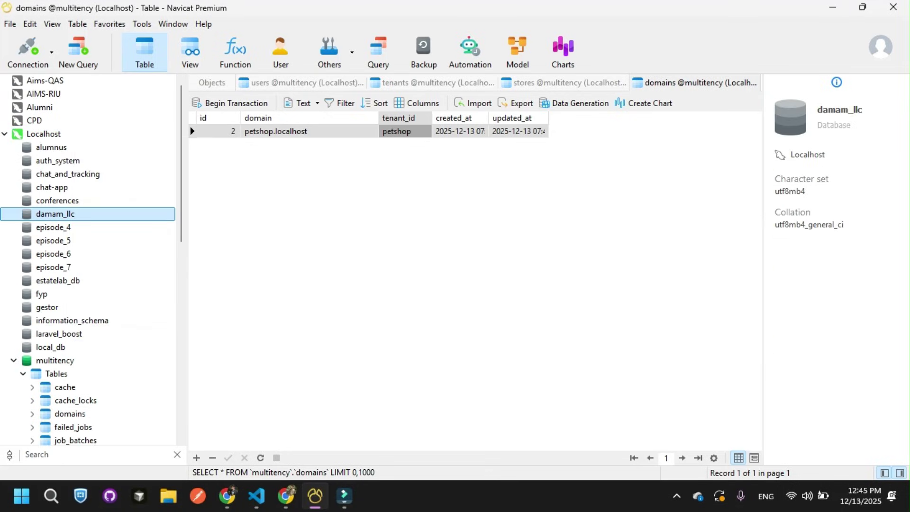
{"action": "type", "text": "pe"}
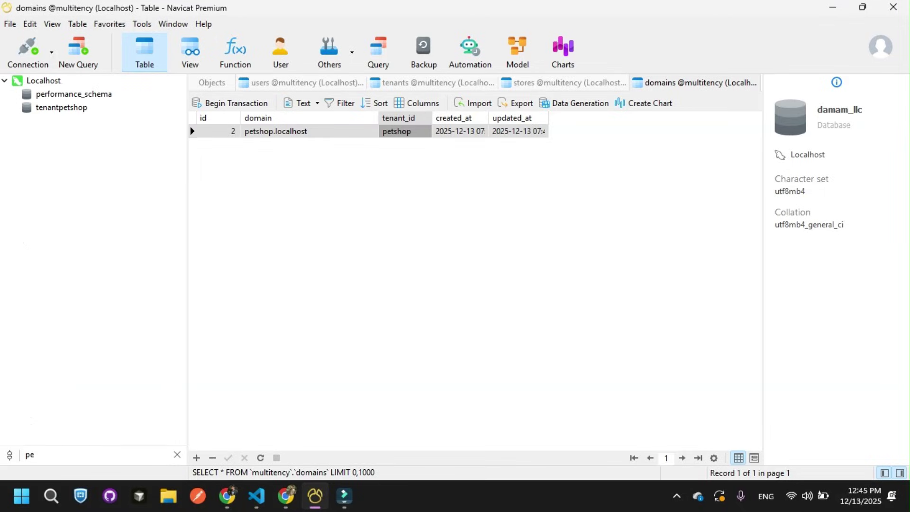
Step: Open tenantpetshop's tables and view the categories and empty products tables
{"action": "double_click", "coordinate": [61, 107]}
{"action": "double_click", "coordinate": [56, 121]}
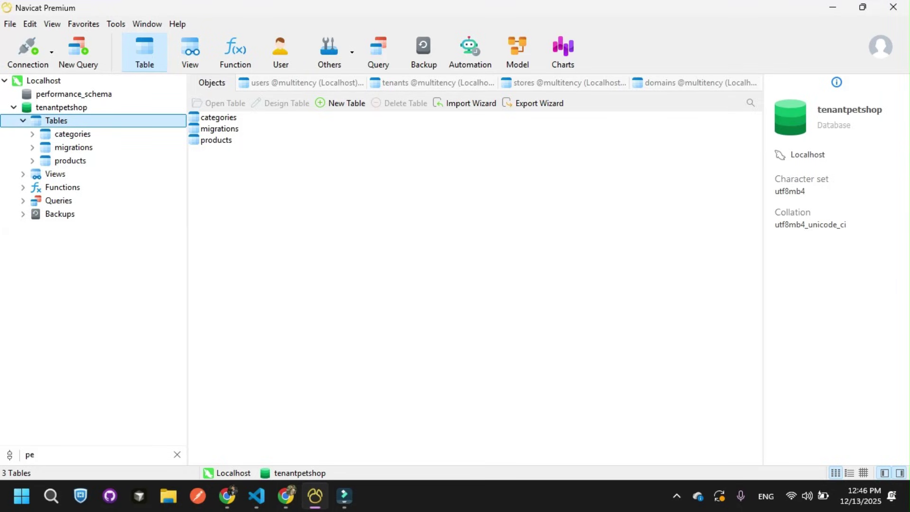
{"action": "double_click", "coordinate": [72, 134]}
{"action": "double_click", "coordinate": [70, 160]}
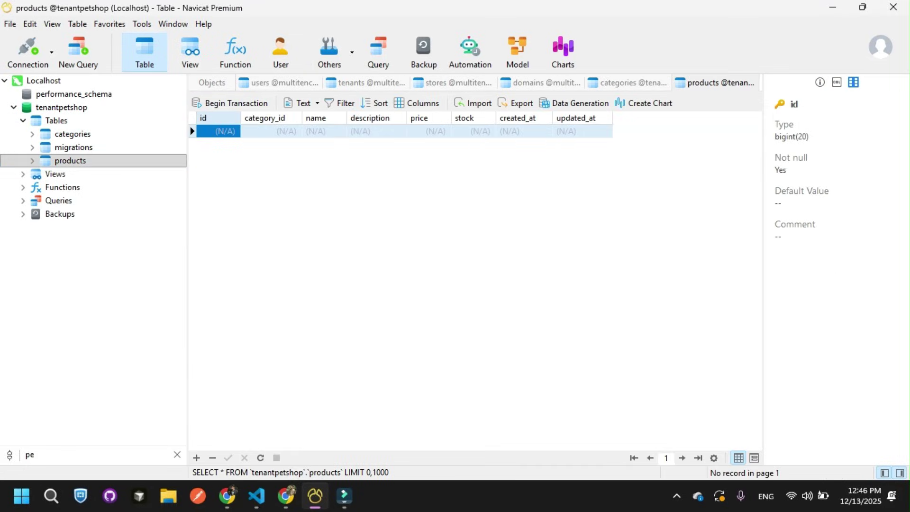
Step: Reload the store app in Chrome and open store 2's empty Categories page
{"action": "left_click", "coordinate": [285, 495]}
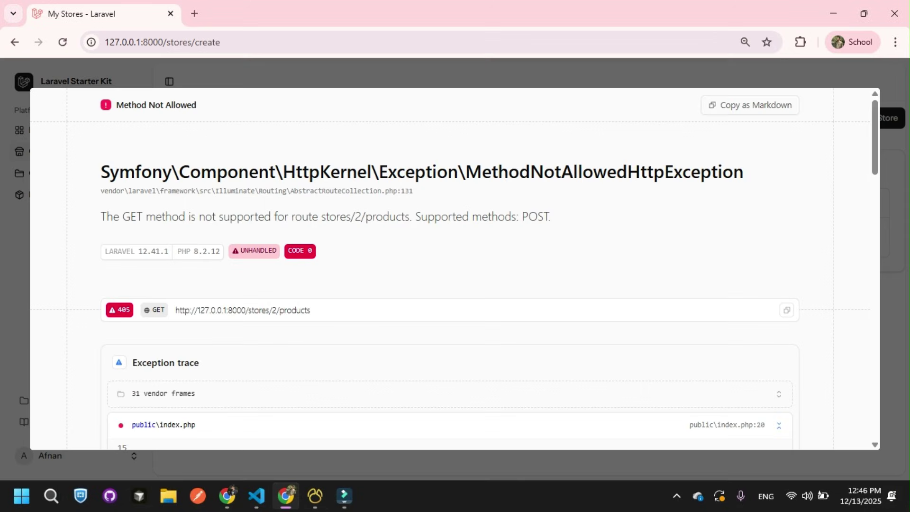
{"action": "key", "text": "F5"}
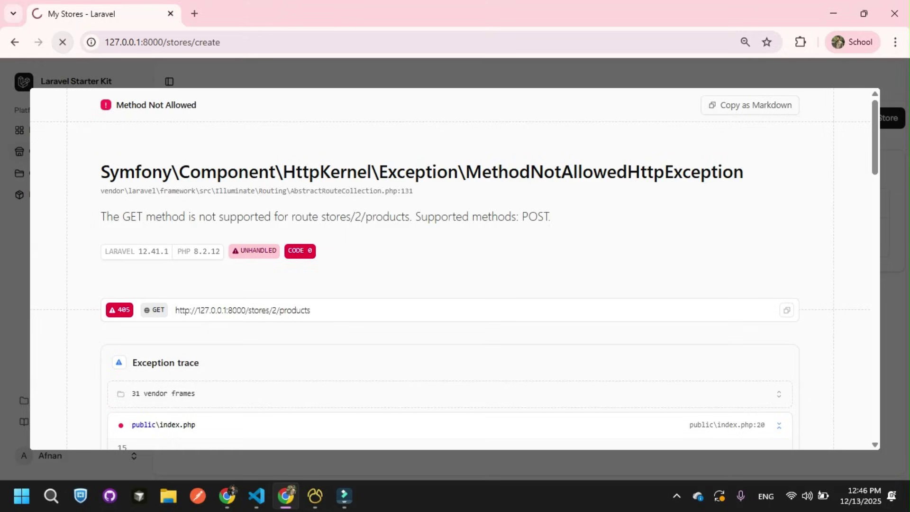
{"action": "key", "text": "alt+Tab"}
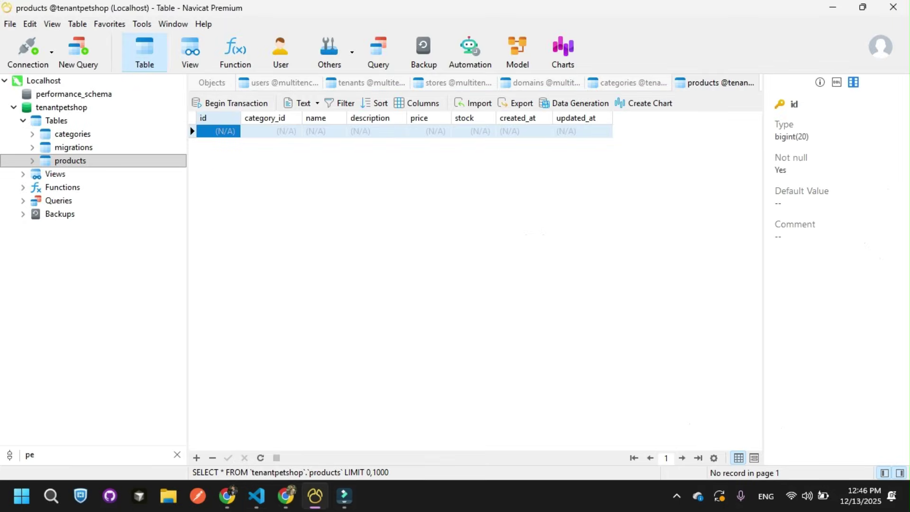
{"action": "key", "text": "alt+Tab"}
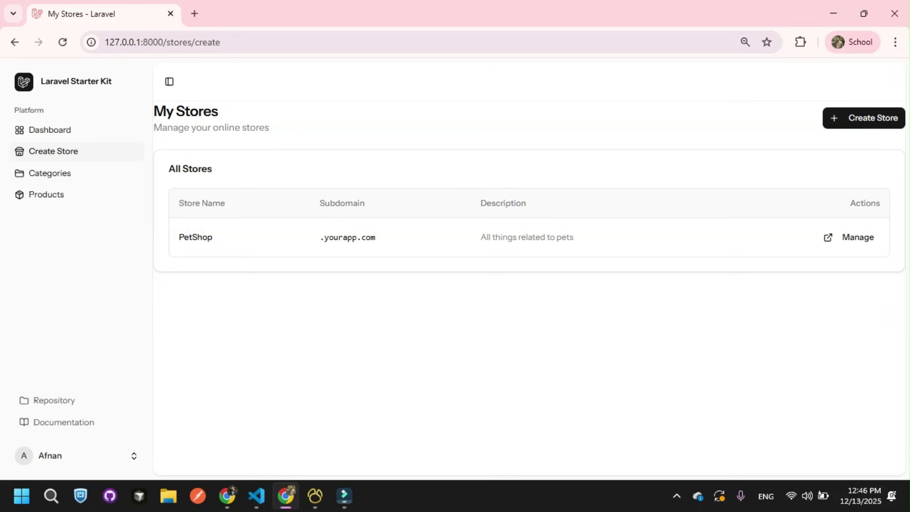
{"action": "left_click", "coordinate": [50, 173]}
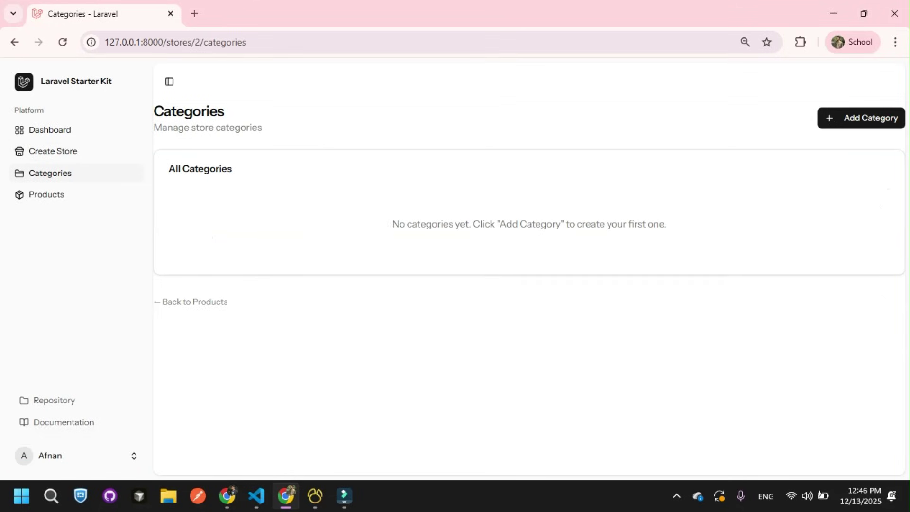
Step: Add category Electronics with description 'It related to Electric Products'
{"action": "left_click", "coordinate": [861, 118]}
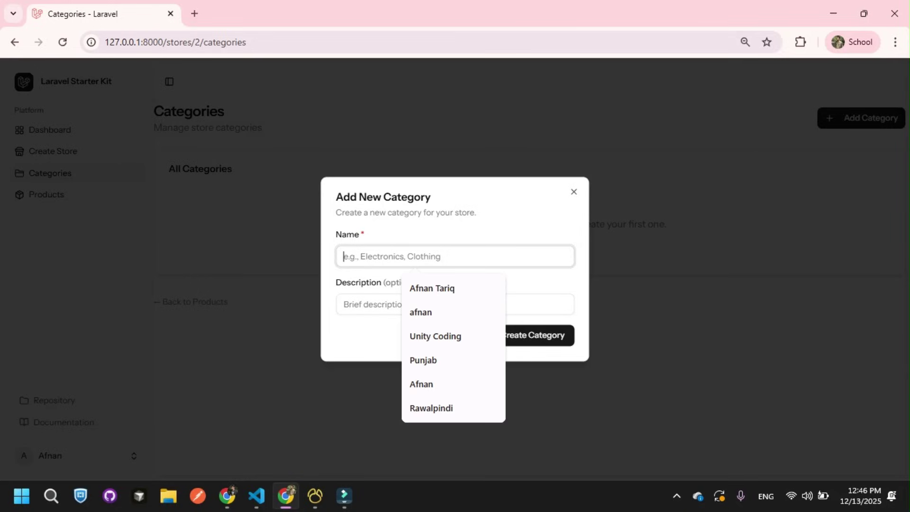
{"action": "type", "text": "Electronics"}
{"action": "left_click", "coordinate": [379, 304]}
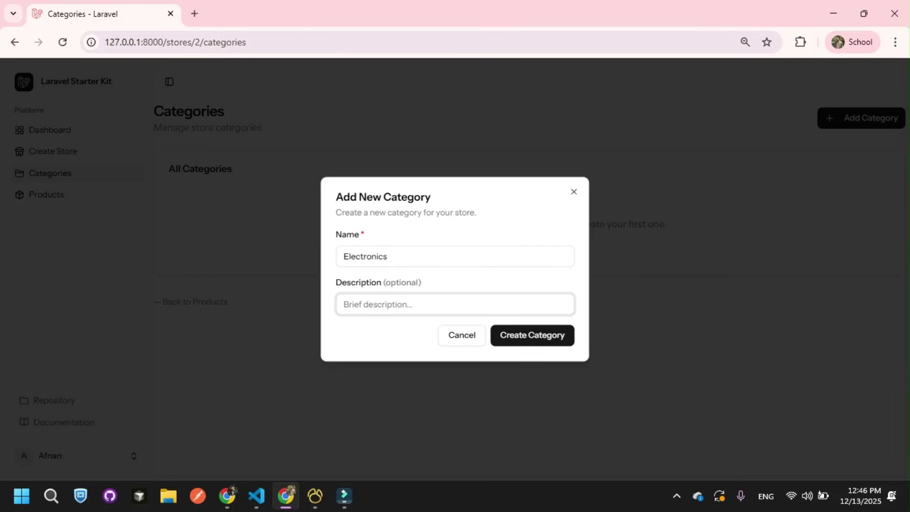
{"action": "type", "text": "It related to Electric Froducts"}
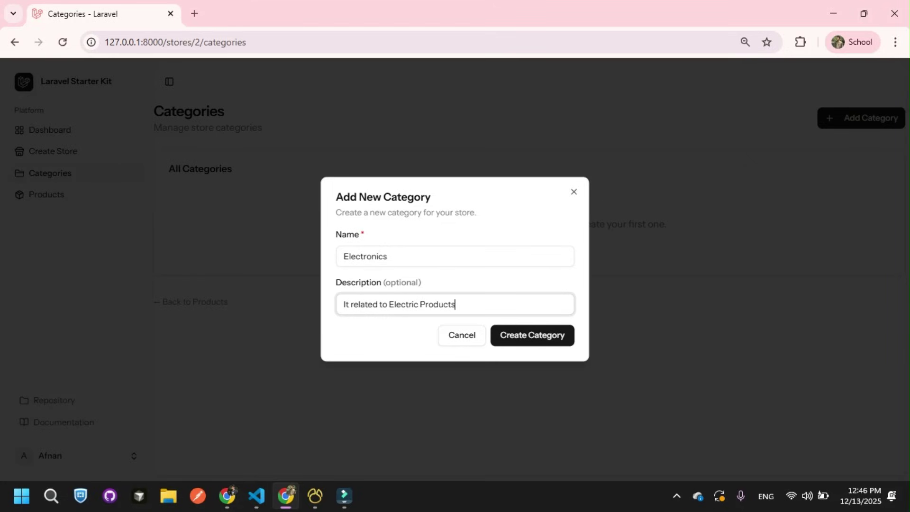
{"action": "key", "text": "Return"}
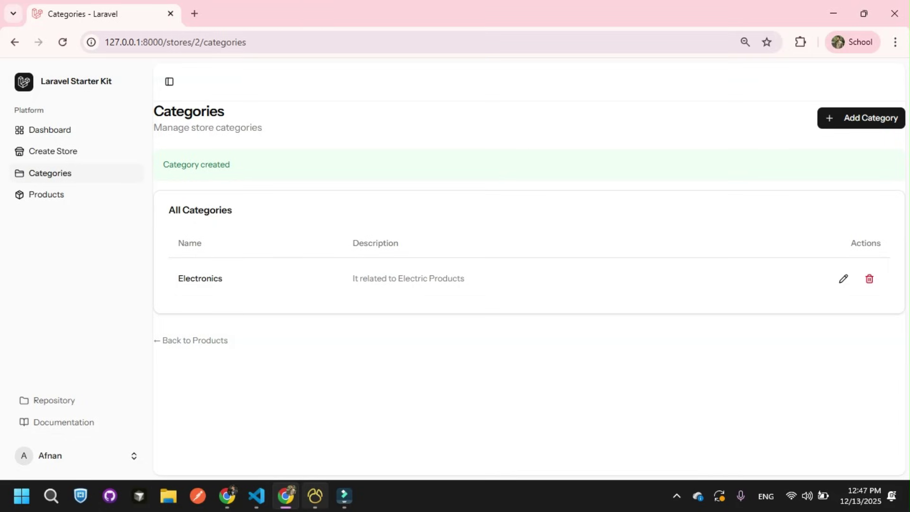
{"action": "left_click", "coordinate": [315, 495]}
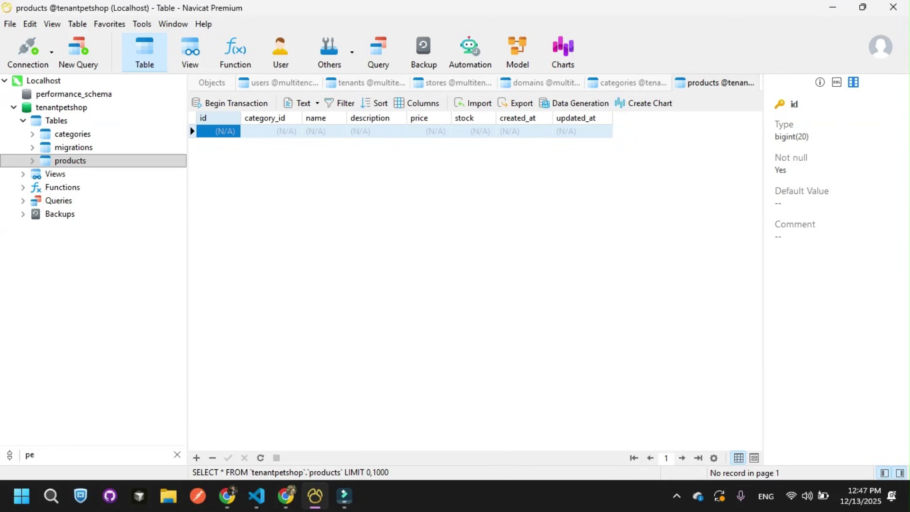
Step: Reload the tenantpetshop categories table in Navicat to show the stored Electronics row
{"action": "right_click", "coordinate": [357, 258]}
{"action": "key", "text": "Escape"}
{"action": "left_click", "coordinate": [72, 133]}
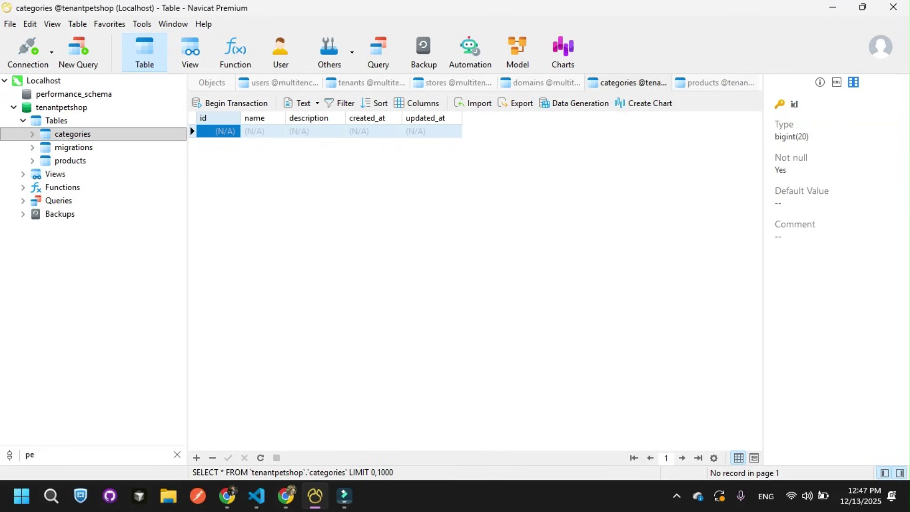
{"action": "right_click", "coordinate": [346, 285]}
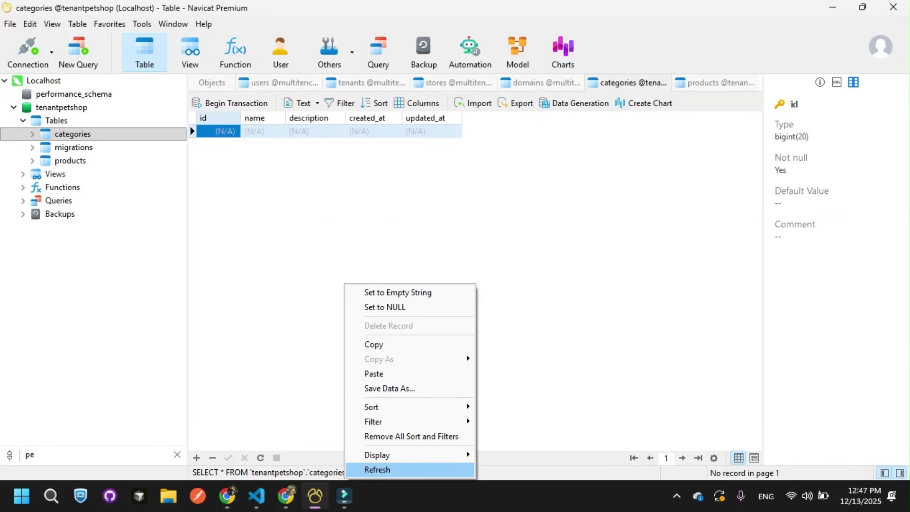
{"action": "key", "text": "Return"}
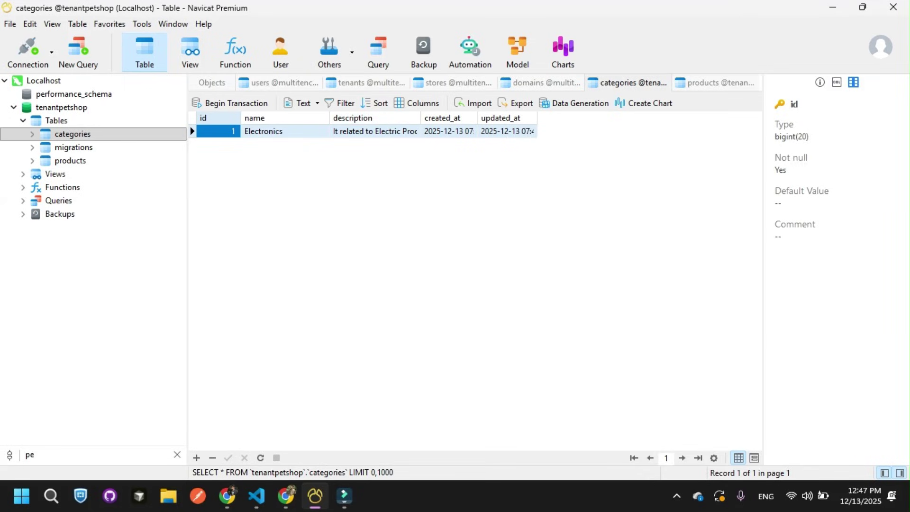
{"action": "mouse_move", "coordinate": [315, 496]}
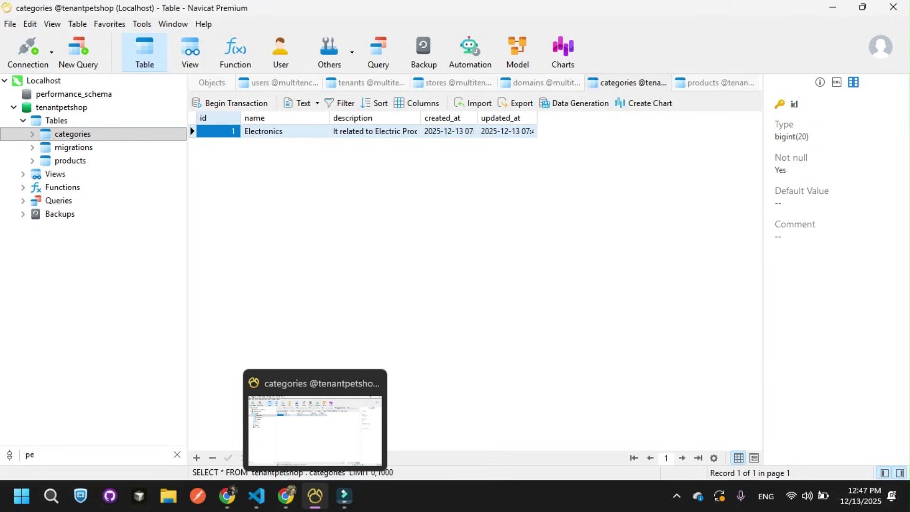
Step: Rename the Electronics category to 'Electronics TV' and save it
{"action": "left_click", "coordinate": [315, 496]}
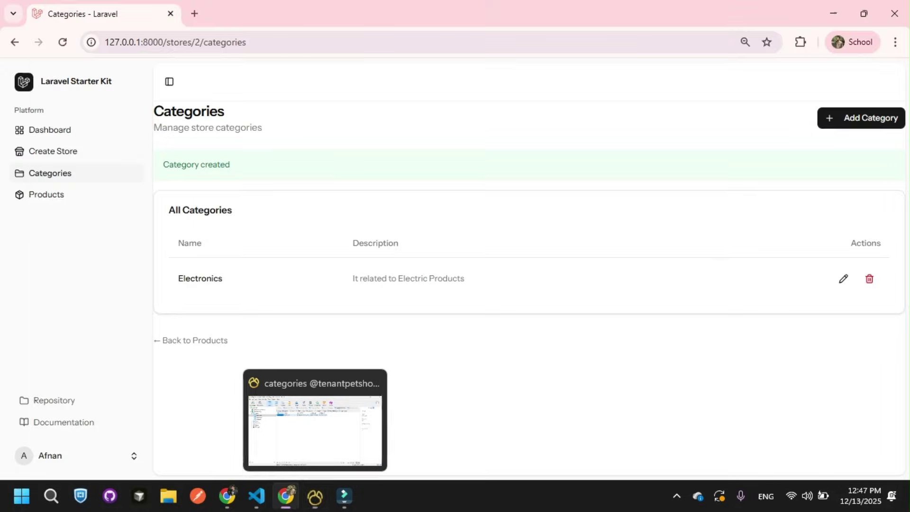
{"action": "left_click", "coordinate": [843, 278]}
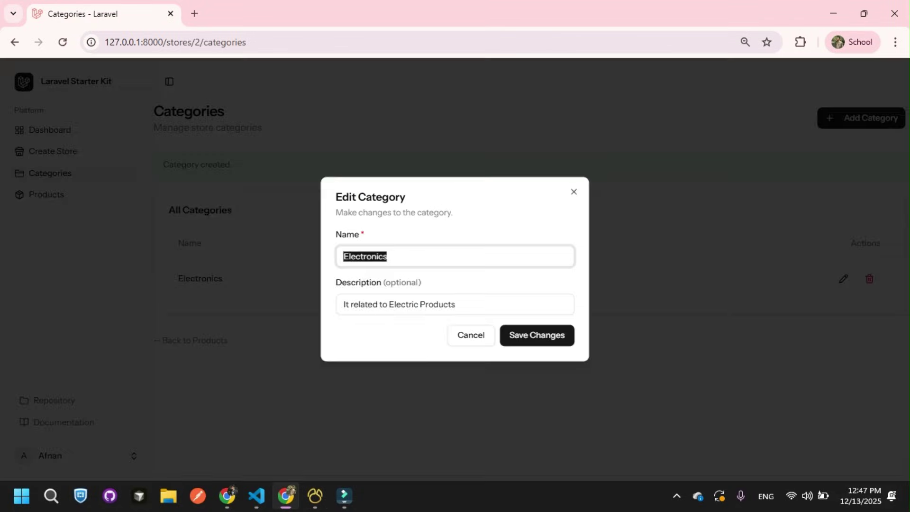
{"action": "left_click", "coordinate": [388, 256]}
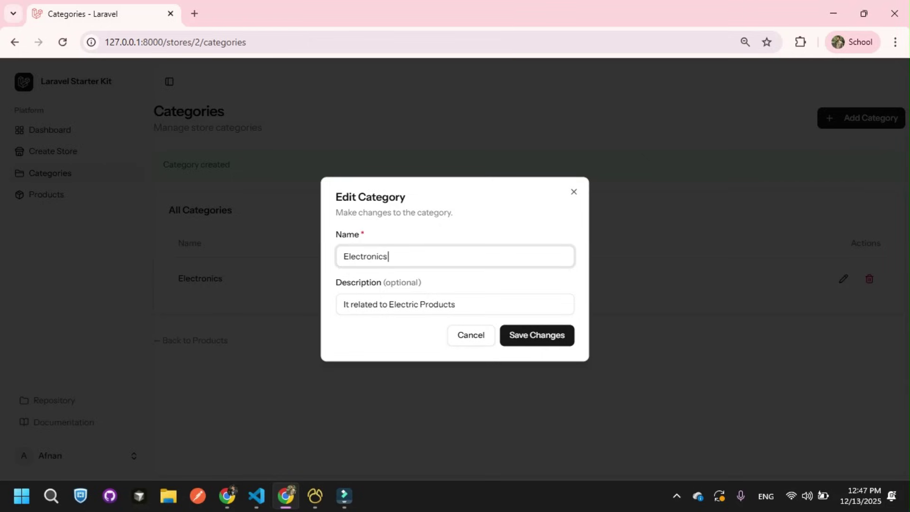
{"action": "type", "text": "TV"}
{"action": "key", "text": "Return"}
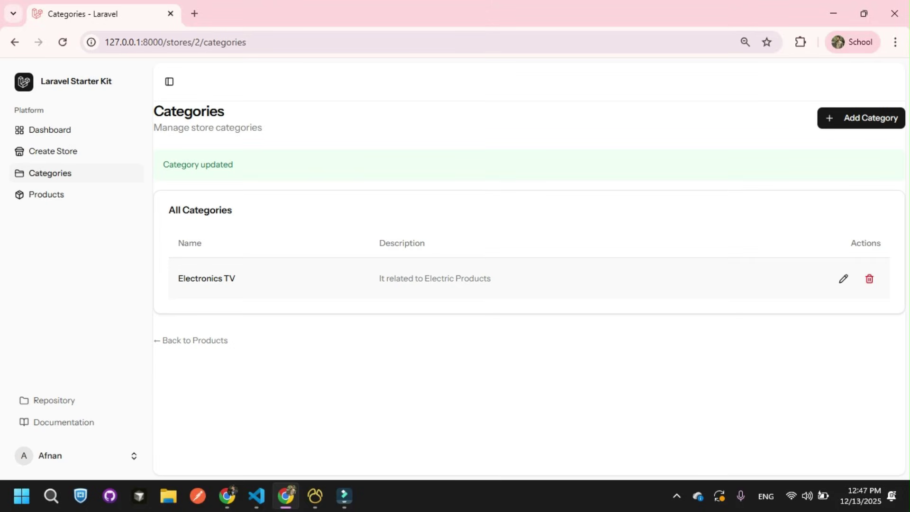
Step: Refresh the categories table in Navicat to check the rename, then return to Chrome
{"action": "left_click", "coordinate": [316, 496]}
{"action": "right_click", "coordinate": [386, 123]}
{"action": "left_click", "coordinate": [427, 310]}
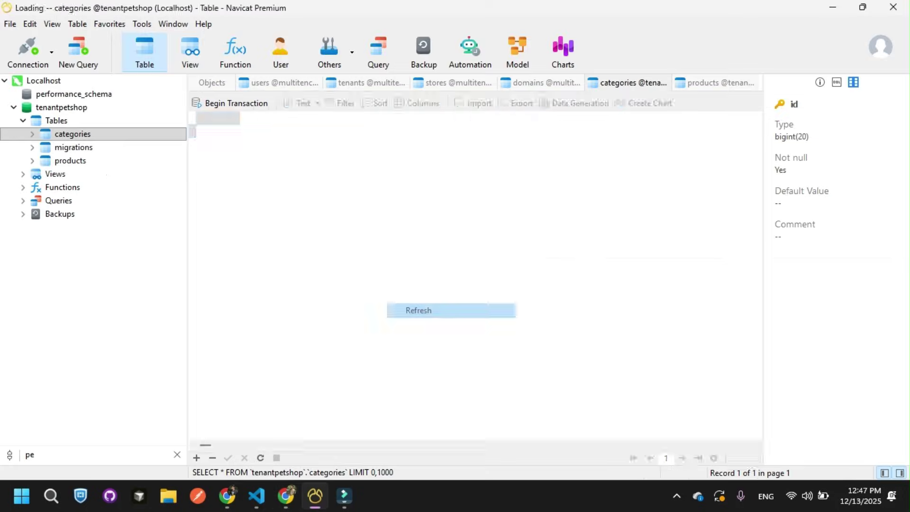
{"action": "left_click", "coordinate": [286, 496]}
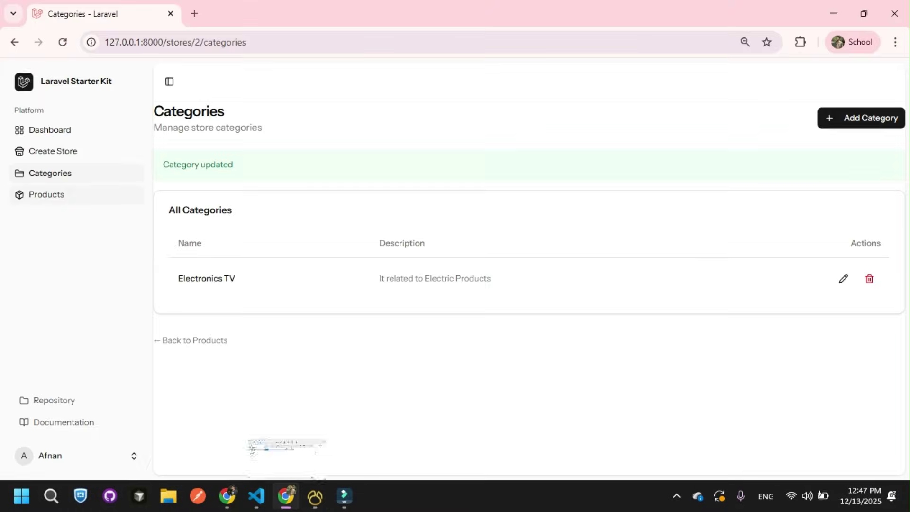
Step: Discard a new product set to Electronics TV, then start a new category on Categories
{"action": "left_click", "coordinate": [46, 195]}
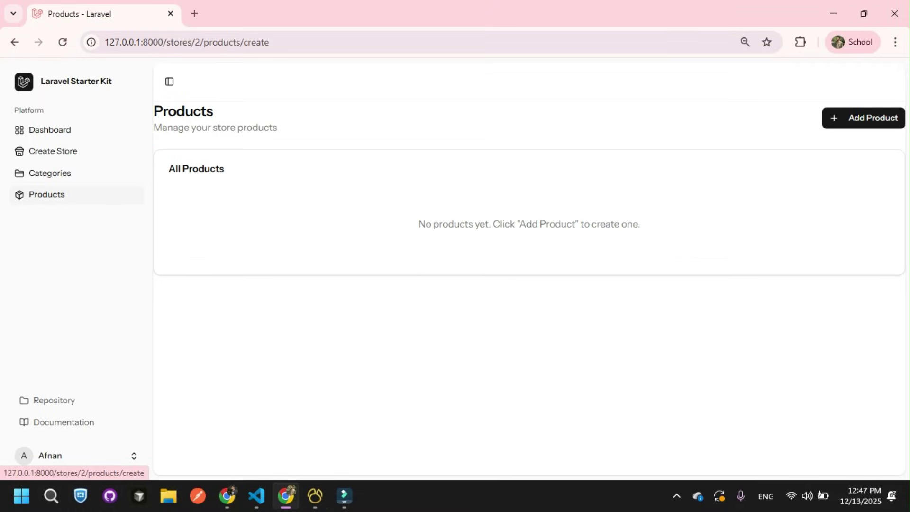
{"action": "left_click", "coordinate": [863, 118]}
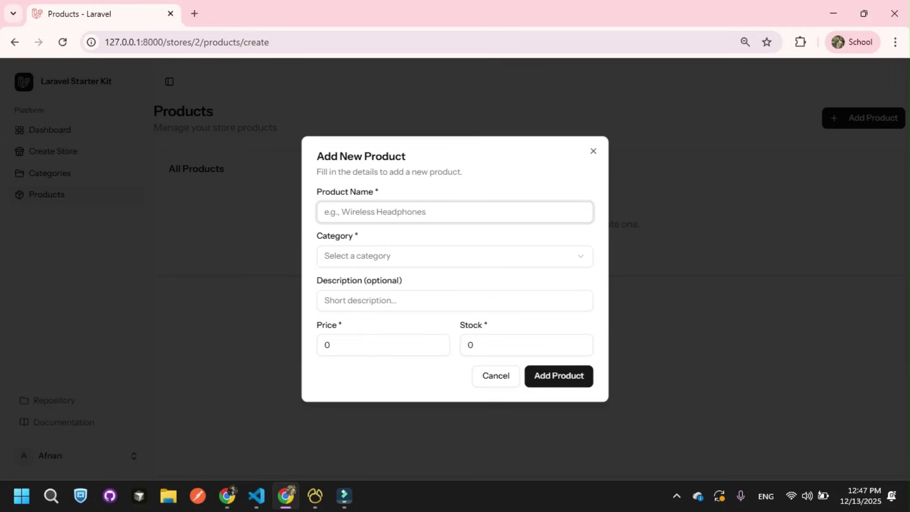
{"action": "left_click", "coordinate": [454, 256]}
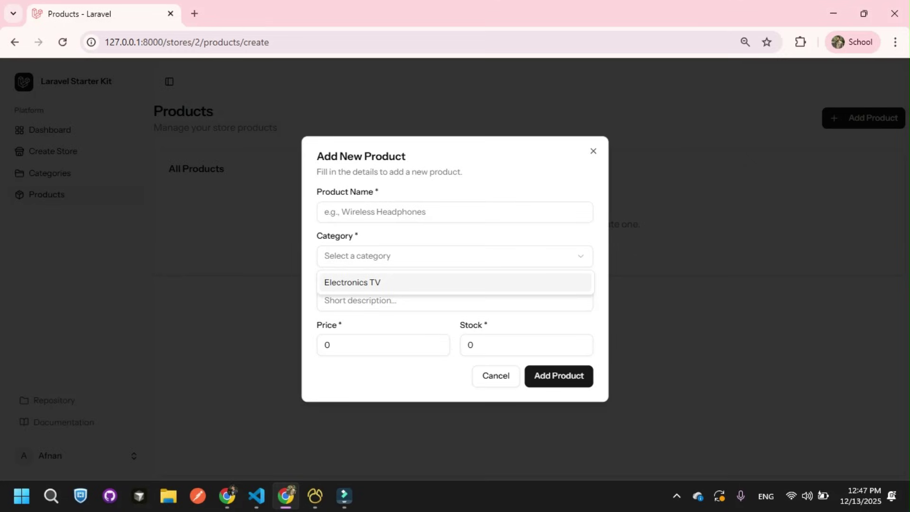
{"action": "key", "text": "Return"}
{"action": "left_click", "coordinate": [592, 150]}
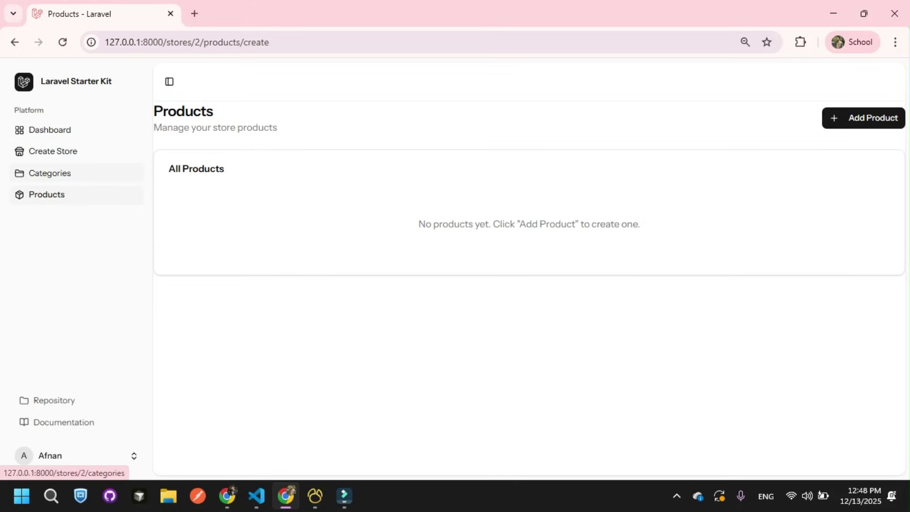
{"action": "left_click", "coordinate": [50, 173]}
{"action": "left_click", "coordinate": [861, 118]}
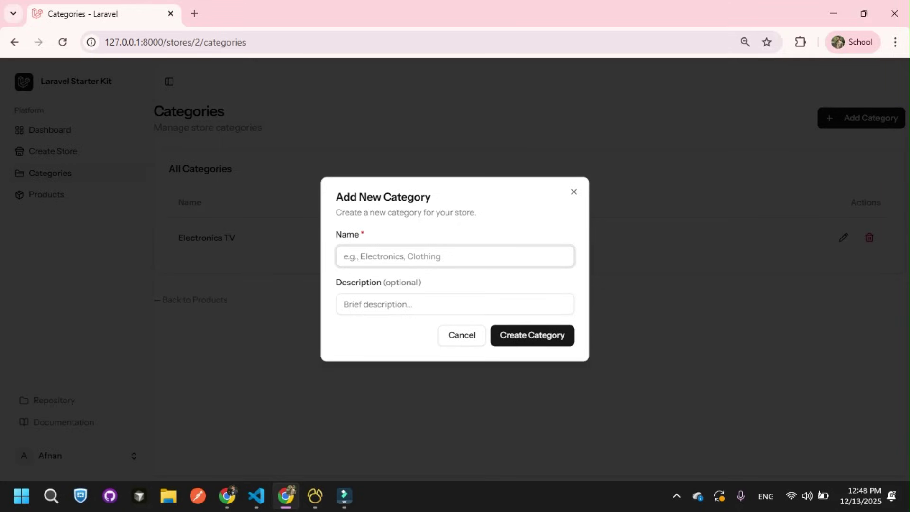
Step: Create the category 'Clothing' with description 'It about clothes'
{"action": "type", "text": "Clothinh"}
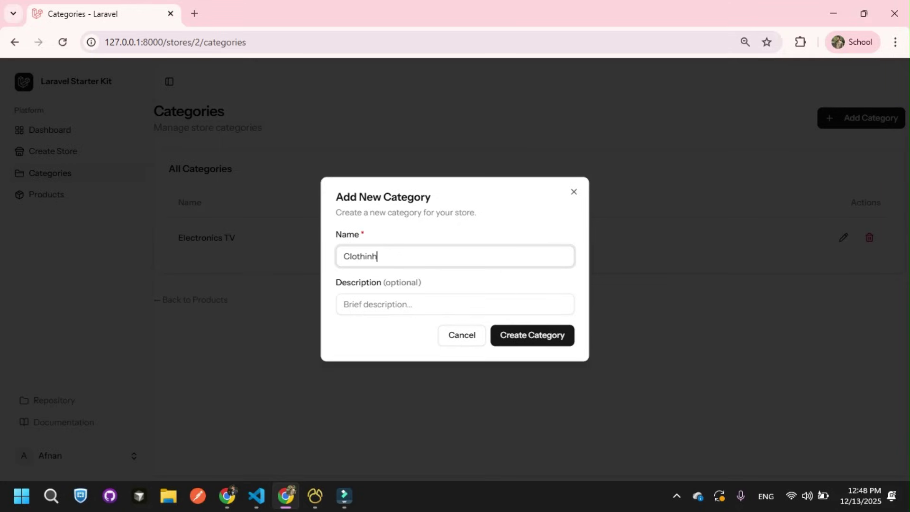
{"action": "key", "text": "BackSpace"}
{"action": "type", "text": "g"}
{"action": "key", "text": "Tab"}
{"action": "type", "text": "I"}
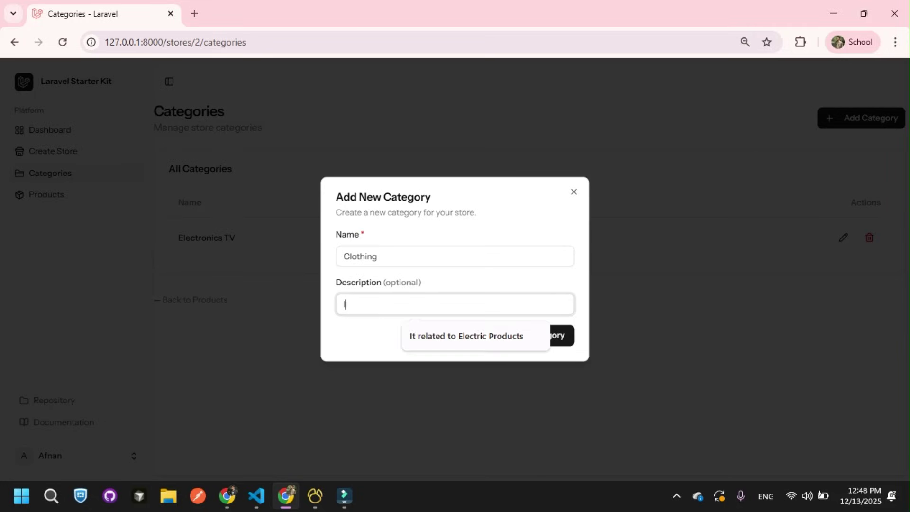
{"action": "type", "text": "t about clothes"}
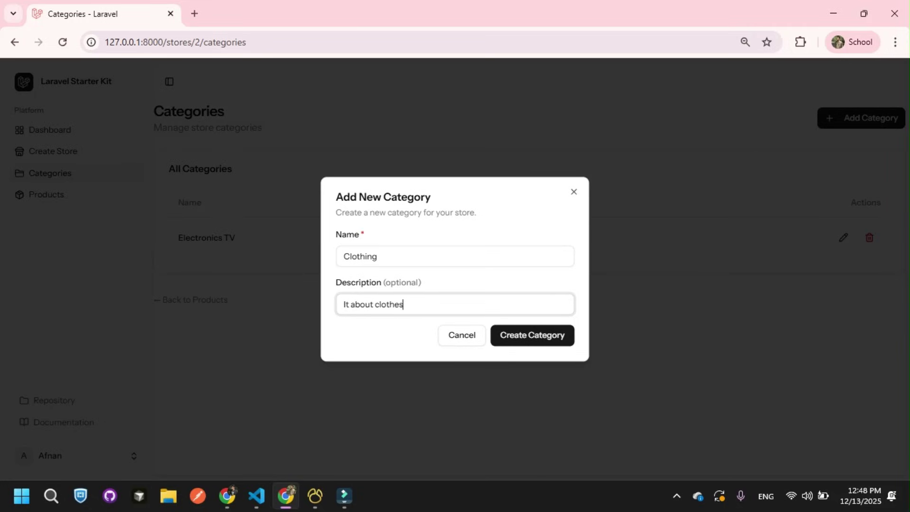
{"action": "key", "text": "Return"}
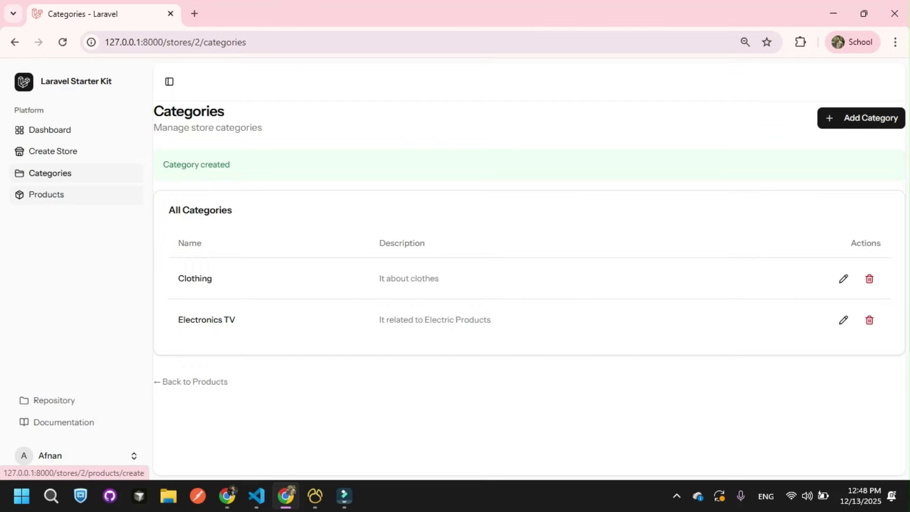
{"action": "left_click", "coordinate": [46, 194]}
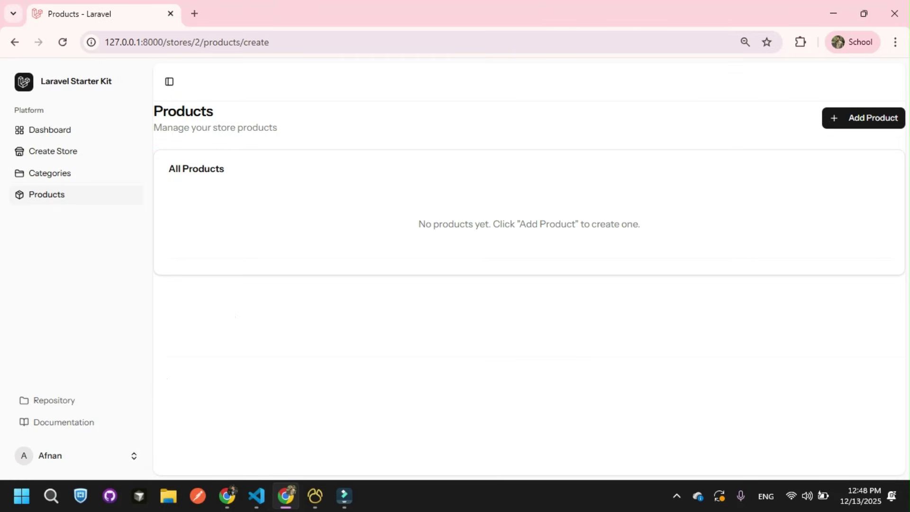
Step: Reload the Navicat categories table to show the newly added rows
{"action": "right_click", "coordinate": [406, 142]}
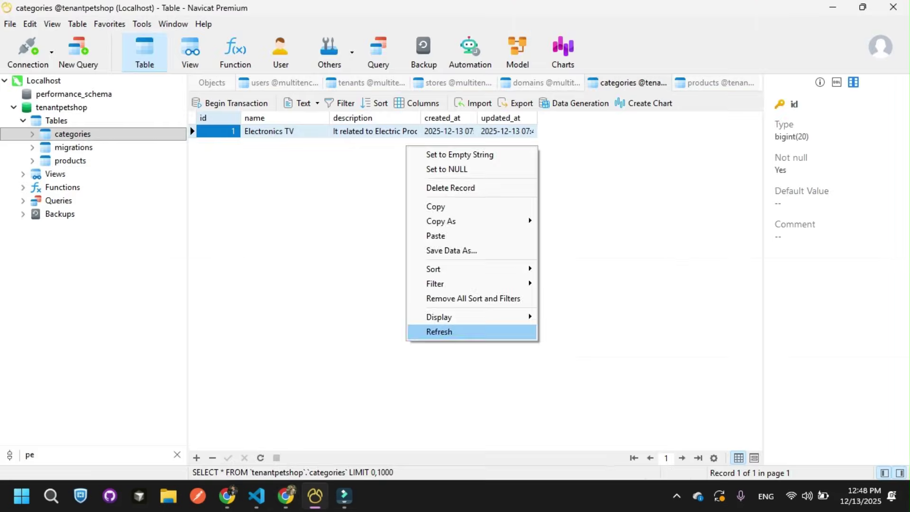
{"action": "left_click", "coordinate": [439, 330]}
{"action": "left_click", "coordinate": [285, 496]}
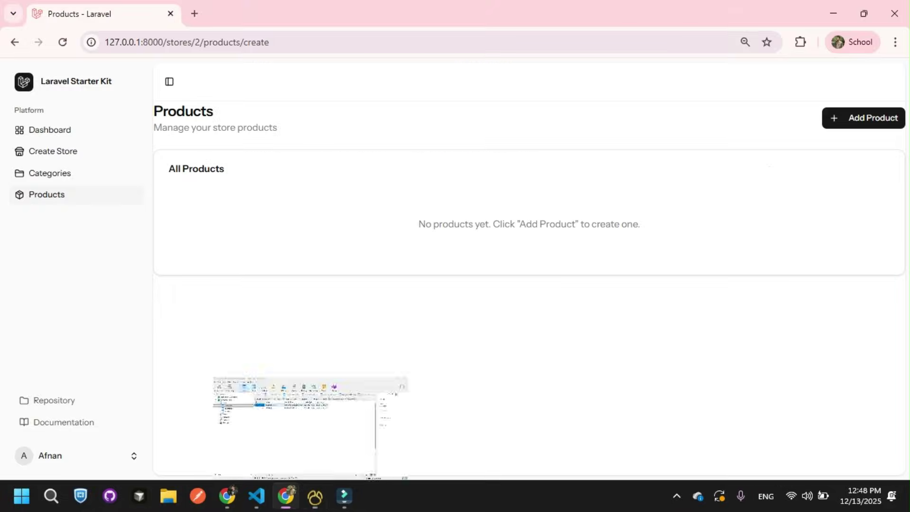
Step: Start a new product named 'Headphones' in the Electronics TV category
{"action": "left_click", "coordinate": [863, 117]}
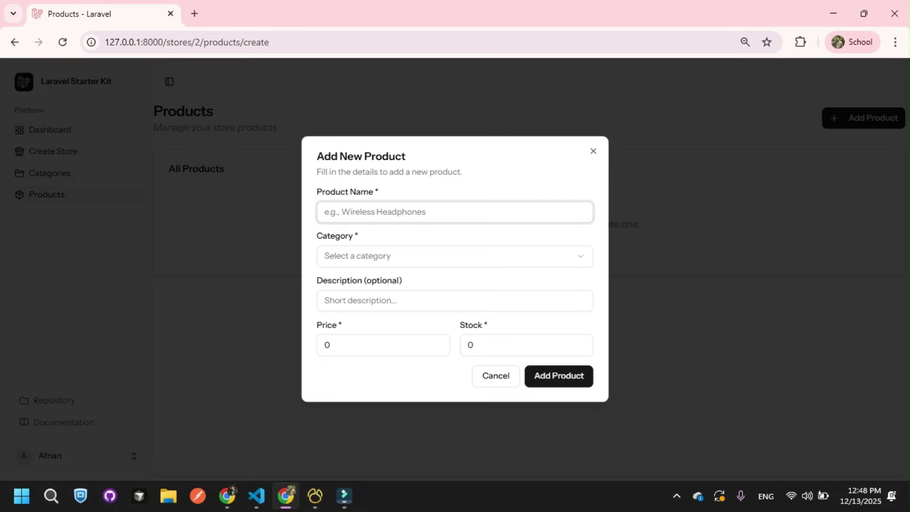
{"action": "type", "text": "Headphones"}
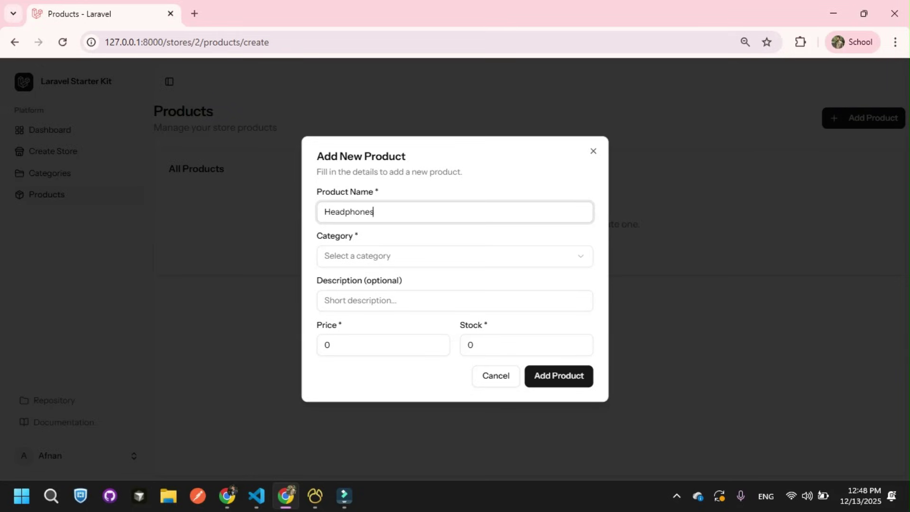
{"action": "key", "text": "Tab"}
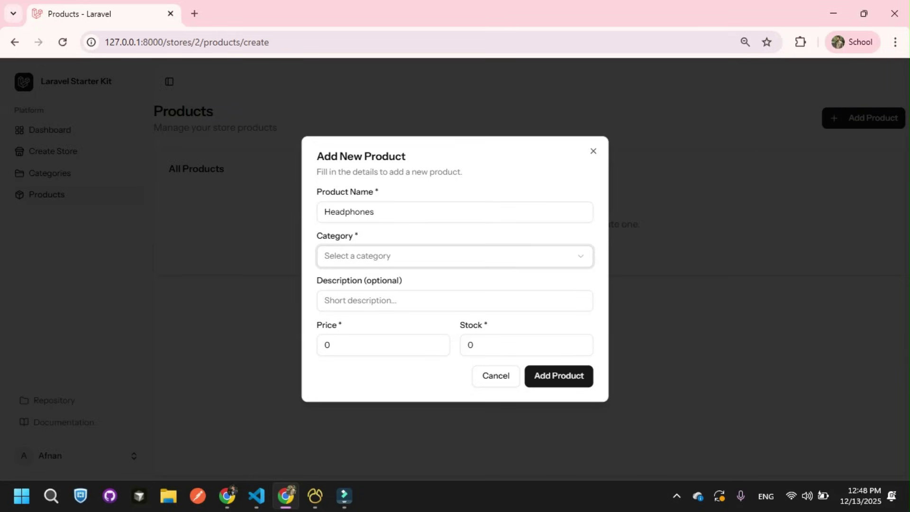
{"action": "key", "text": "space"}
{"action": "key", "text": "Down"}
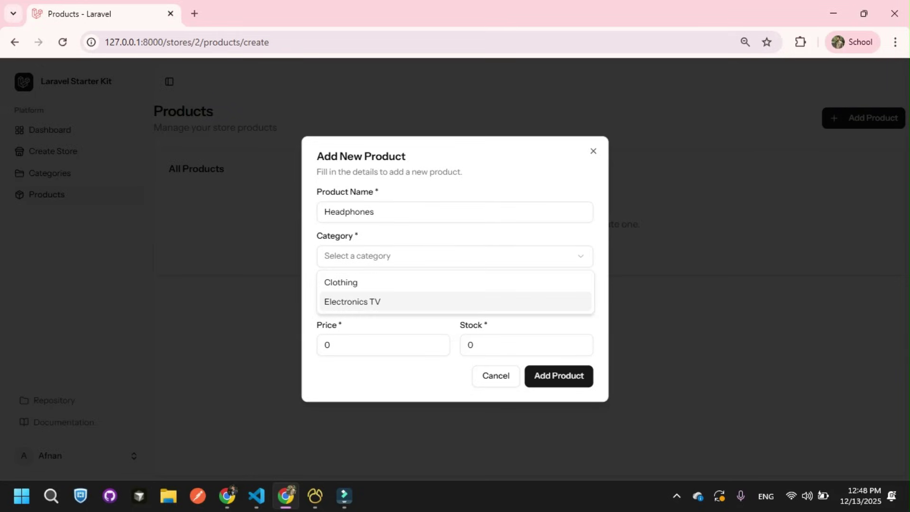
{"action": "key", "text": "Return"}
Step: Fill the description from the pets suggestion, replacing 'pets' with 'Elctics'
{"action": "key", "text": "Tab"}
{"action": "key", "text": "Down"}
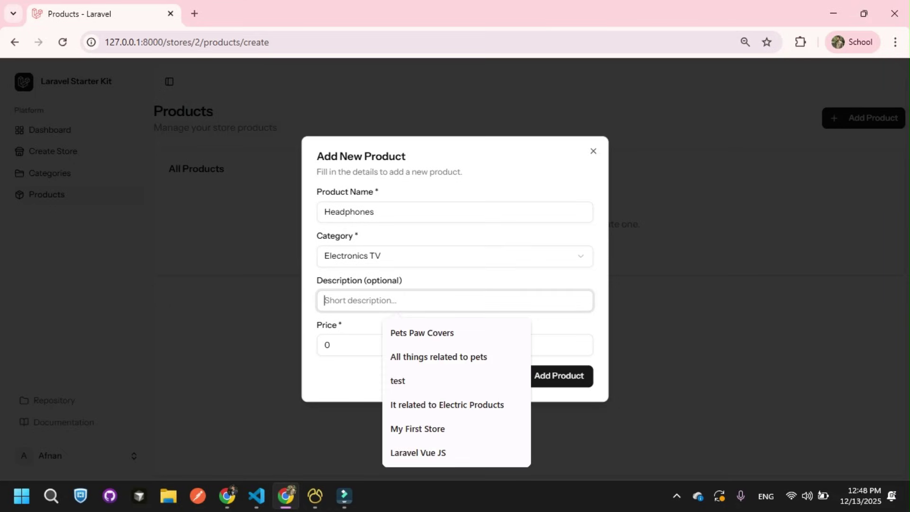
{"action": "key", "text": "Down"}
{"action": "key", "text": "Down"}
{"action": "key", "text": "Return"}
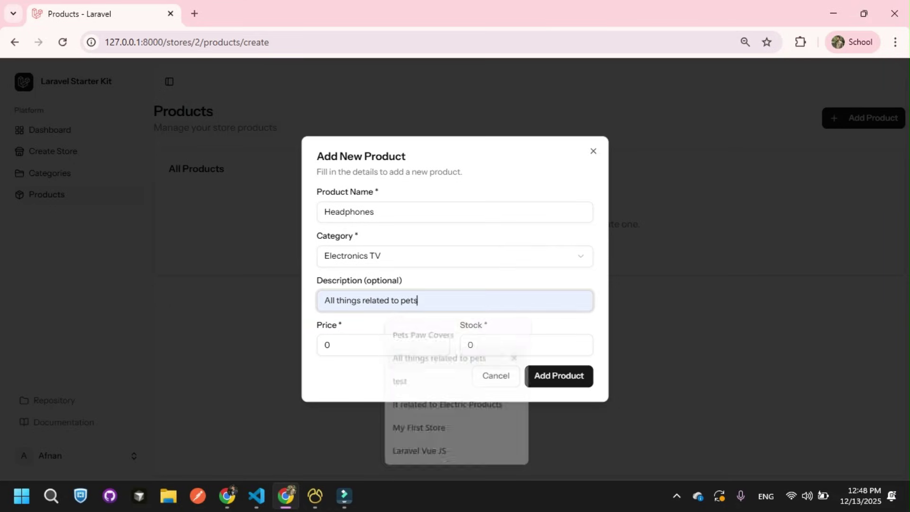
{"action": "key", "text": "ctrl+shift+Left"}
{"action": "type", "text": "Elctics"}
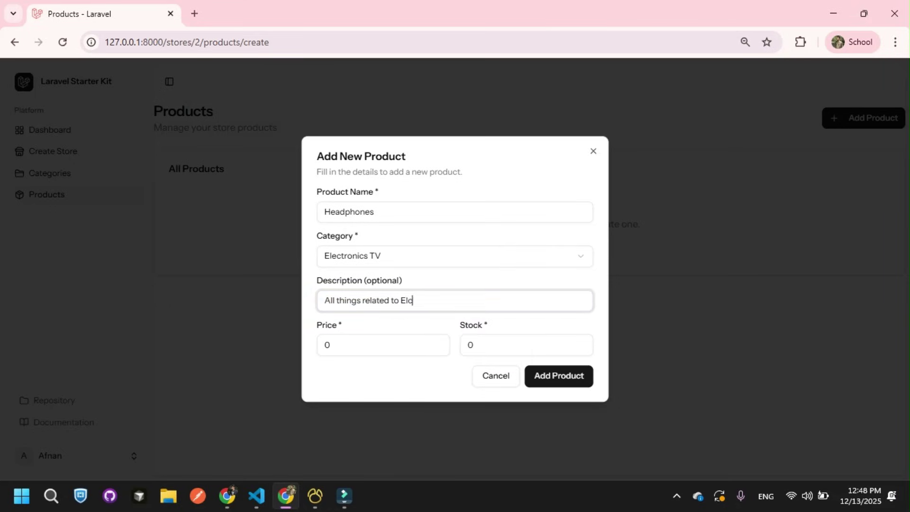
Step: Set price 21 and stock 21, then submit the Headphones product
{"action": "left_click", "coordinate": [379, 345]}
{"action": "type", "text": "12"}
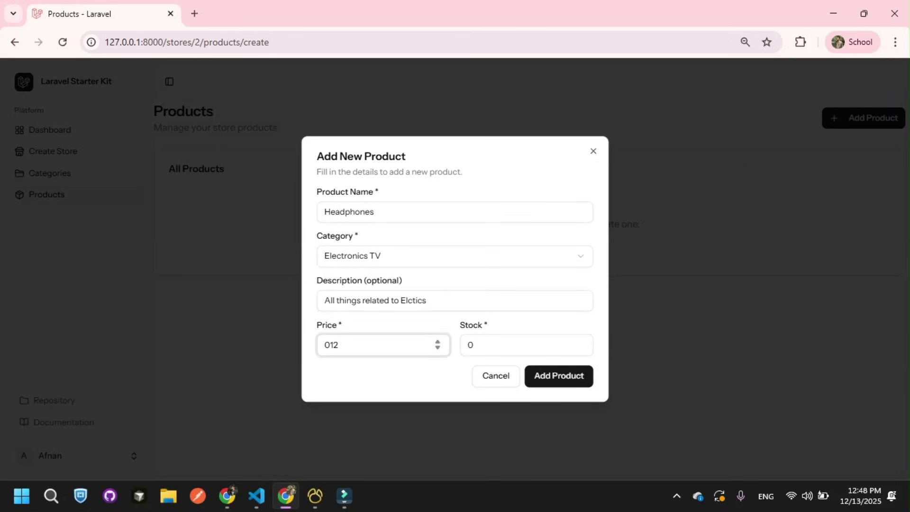
{"action": "key", "text": "ctrl+a"}
{"action": "type", "text": "21"}
{"action": "key", "text": "Tab"}
{"action": "key", "text": "ctrl+a"}
{"action": "type", "text": "21"}
{"action": "key", "text": "Return"}
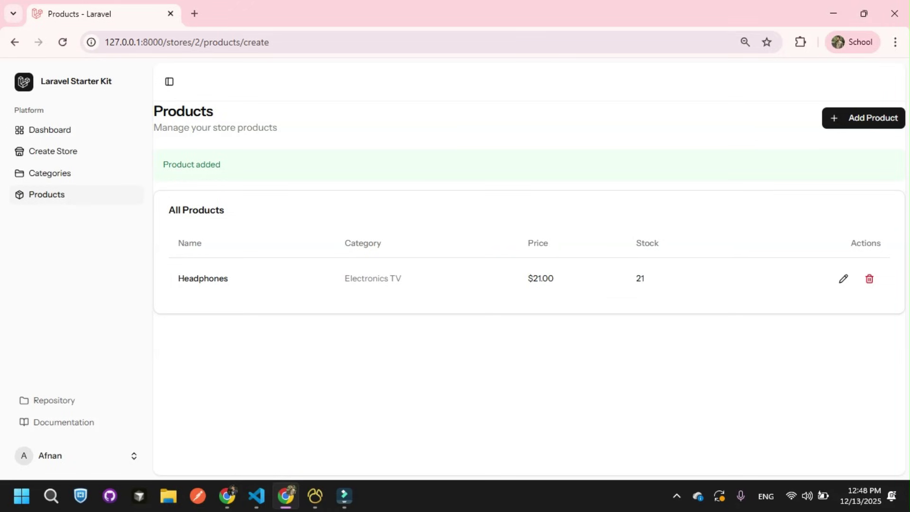
{"action": "left_click_drag", "start_coordinate": [363, 278], "coordinate": [379, 278]}
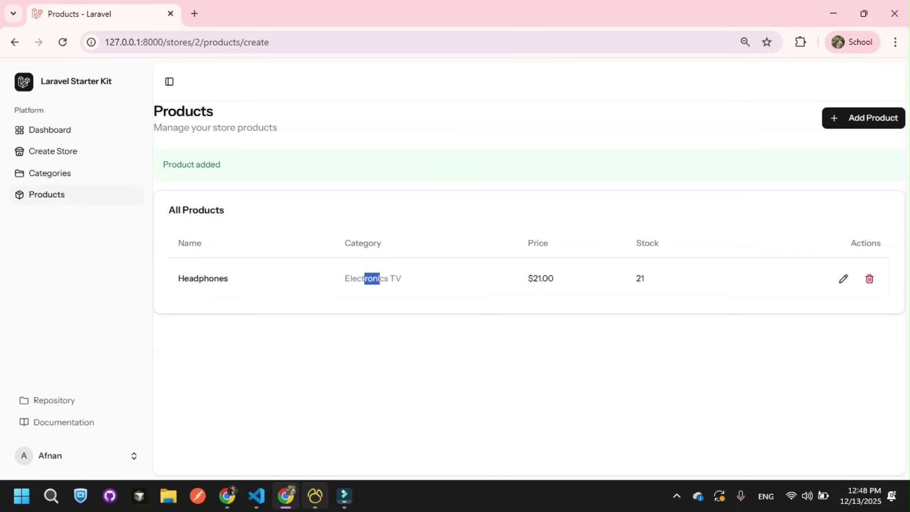
{"action": "left_click", "coordinate": [315, 496]}
Step: Refresh the tenantpetshop products table to confirm the Headphones row, then return to Chrome
{"action": "left_click", "coordinate": [720, 82]}
{"action": "right_click", "coordinate": [280, 246]}
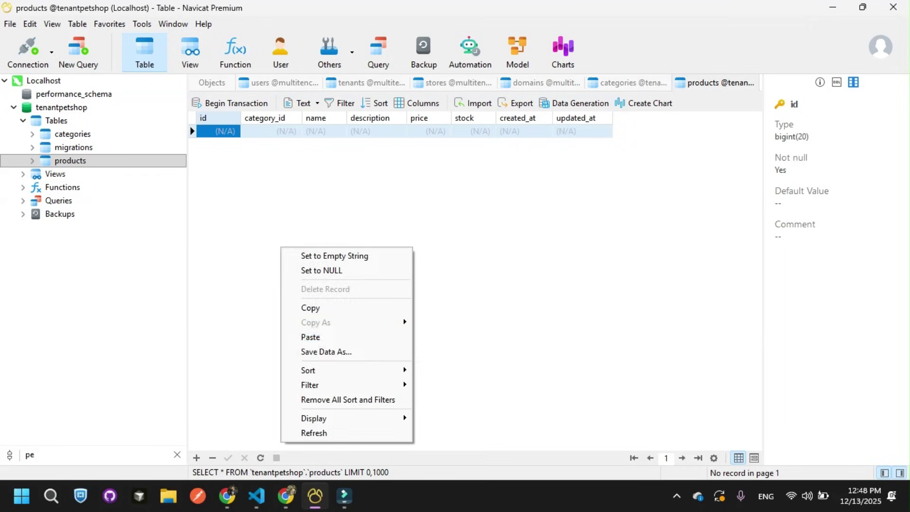
{"action": "left_click", "coordinate": [313, 433]}
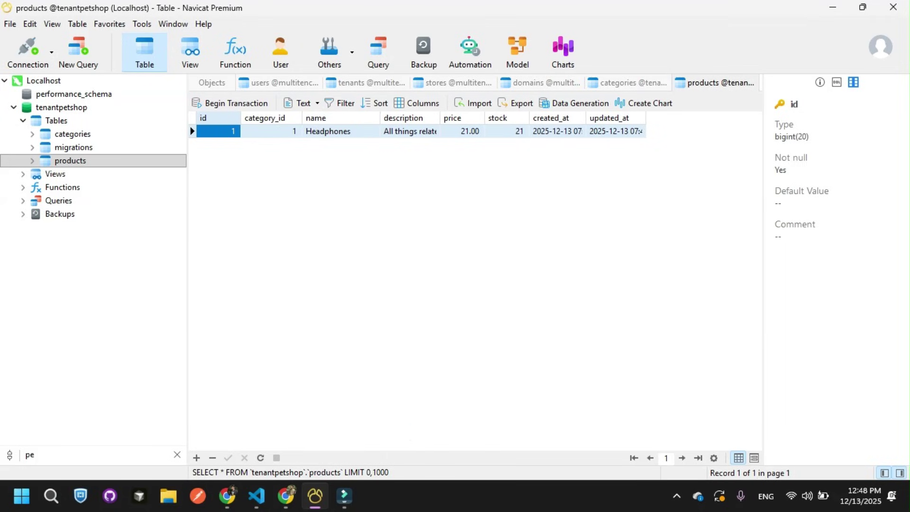
{"action": "key", "text": "alt+Tab"}
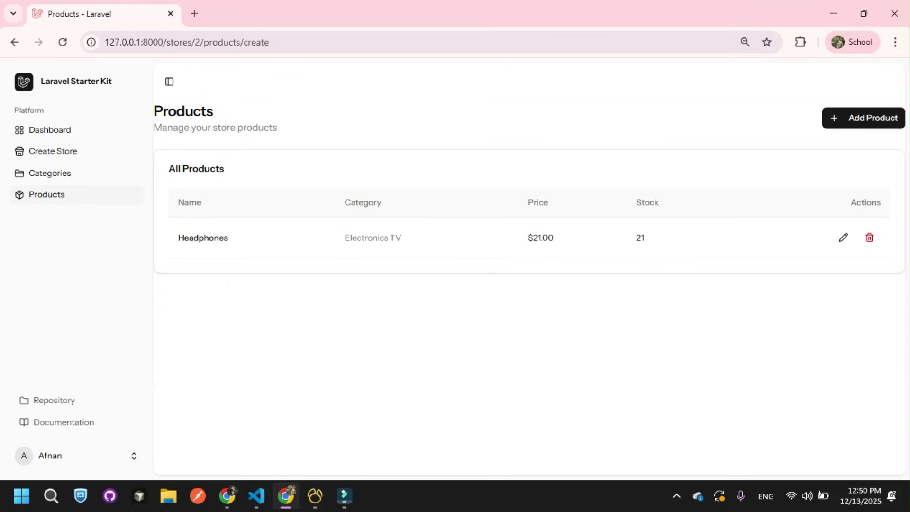
Step: Visit Categories, Products and My Stores, then start the admin email on the login window
{"action": "left_click", "coordinate": [50, 173]}
{"action": "left_click", "coordinate": [46, 194]}
{"action": "left_click", "coordinate": [52, 150]}
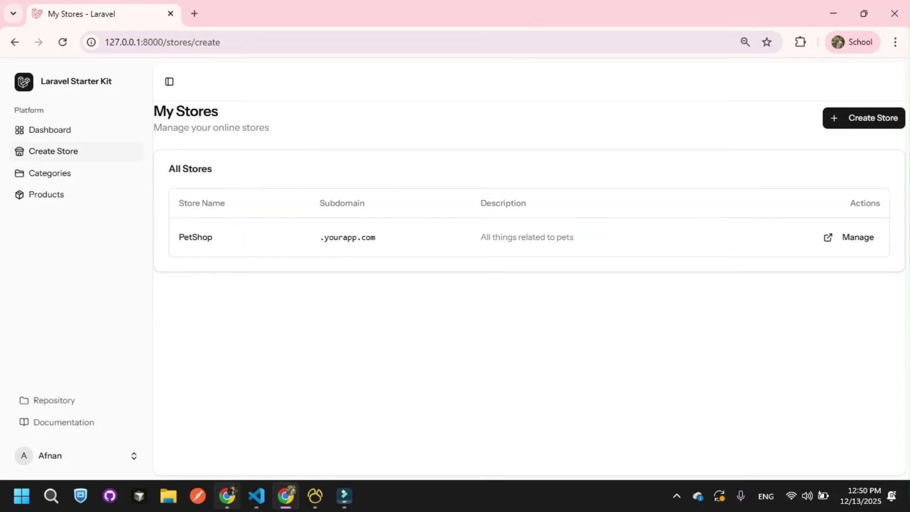
{"action": "left_click", "coordinate": [227, 496]}
{"action": "type", "text": "admin@g"}
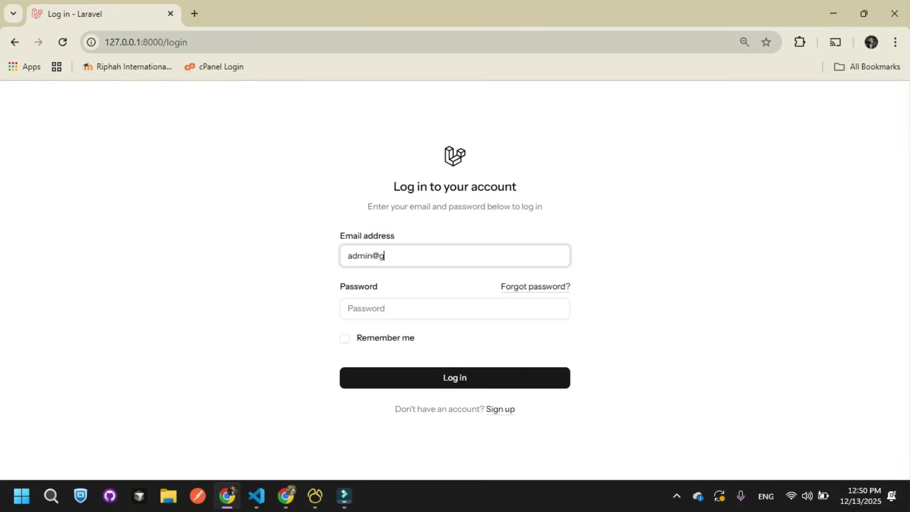
Step: Look up the admin user's email in the multitency users table in Navicat
{"action": "left_click", "coordinate": [315, 495]}
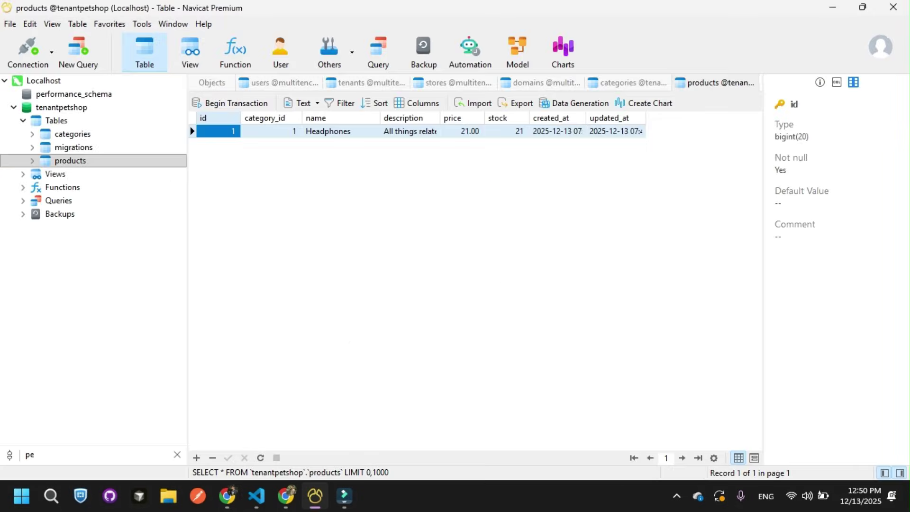
{"action": "left_click", "coordinate": [29, 455]}
{"action": "key", "text": "BackSpace"}
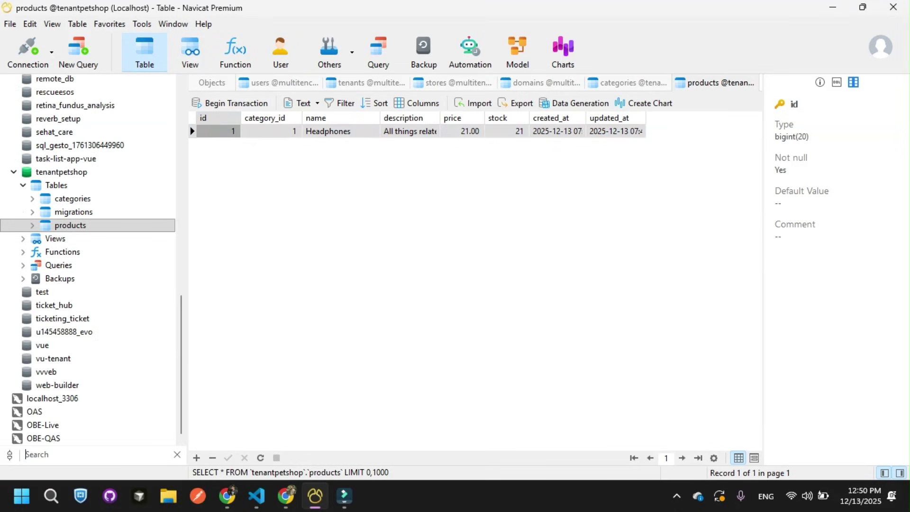
{"action": "left_click", "coordinate": [279, 82]}
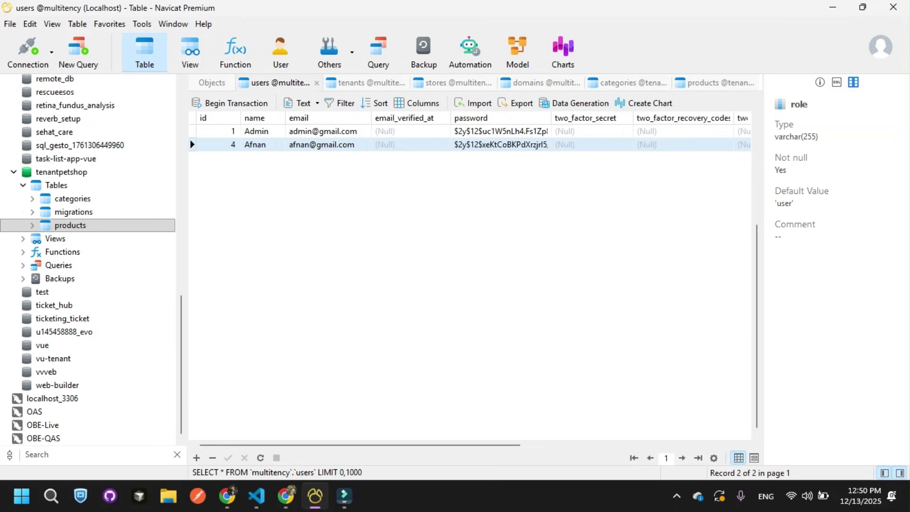
{"action": "right_click", "coordinate": [306, 100]}
{"action": "left_click", "coordinate": [332, 299]}
{"action": "double_click", "coordinate": [322, 132]}
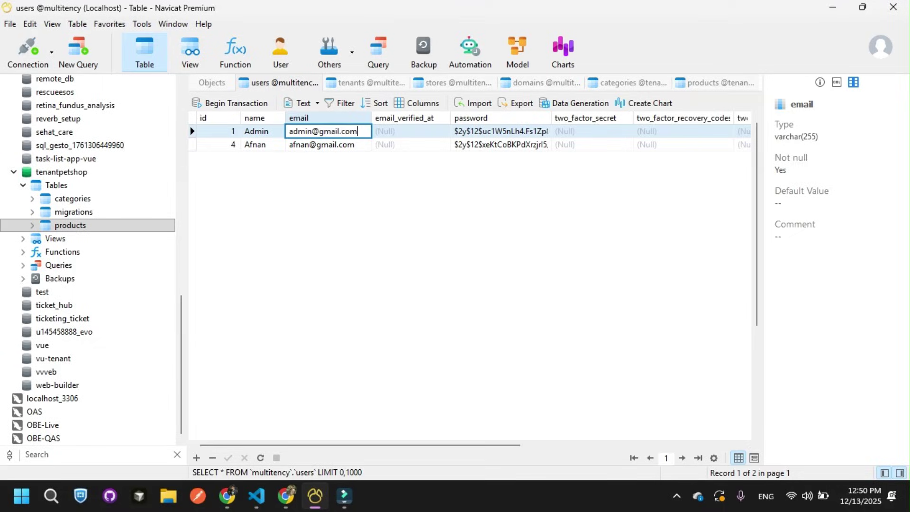
{"action": "key", "text": "ctrl+a"}
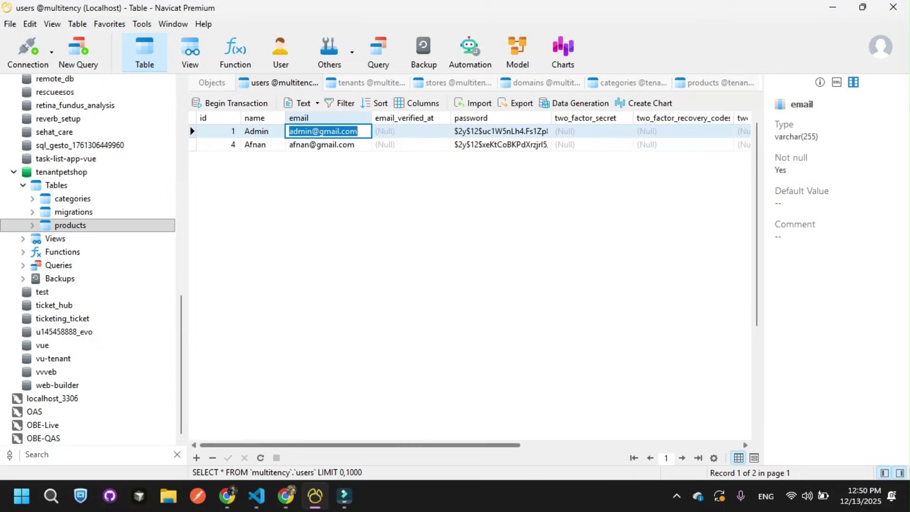
{"action": "scroll", "coordinate": [360, 445], "scroll_direction": "right", "scroll_amount": 5}
Step: Complete the admin email on the login page, enter the password and sign in
{"action": "key", "text": "alt+Tab"}
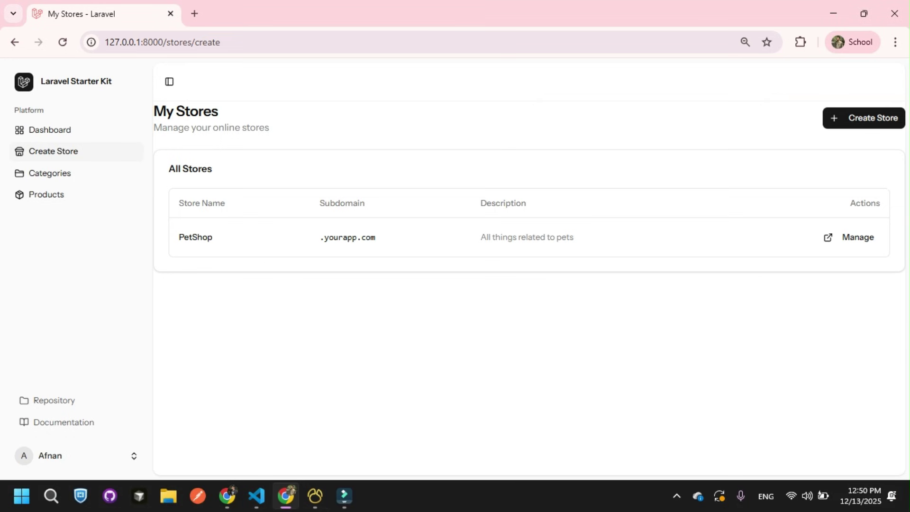
{"action": "key", "text": "alt+Tab"}
{"action": "type", "text": "mail.com"}
{"action": "key", "text": "Tab"}
{"action": "type", "text": "123"}
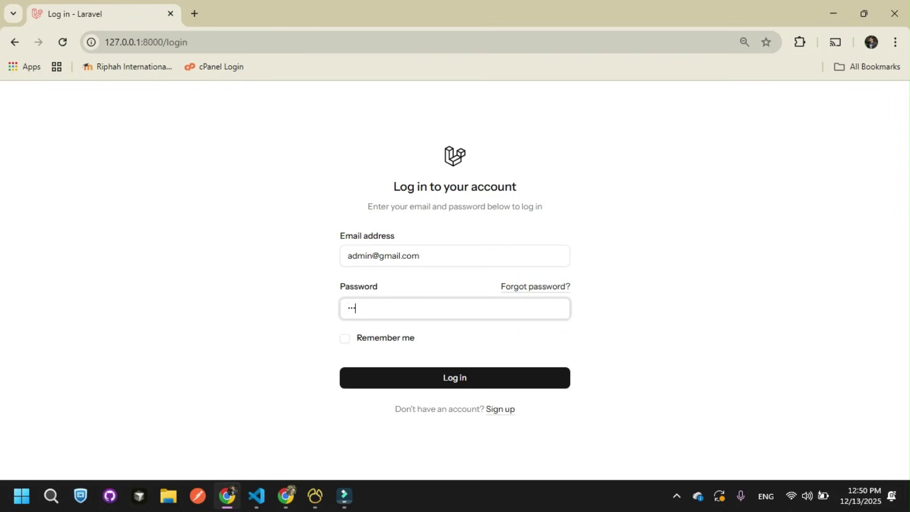
{"action": "type", "text": "45678"}
{"action": "key", "text": "Return"}
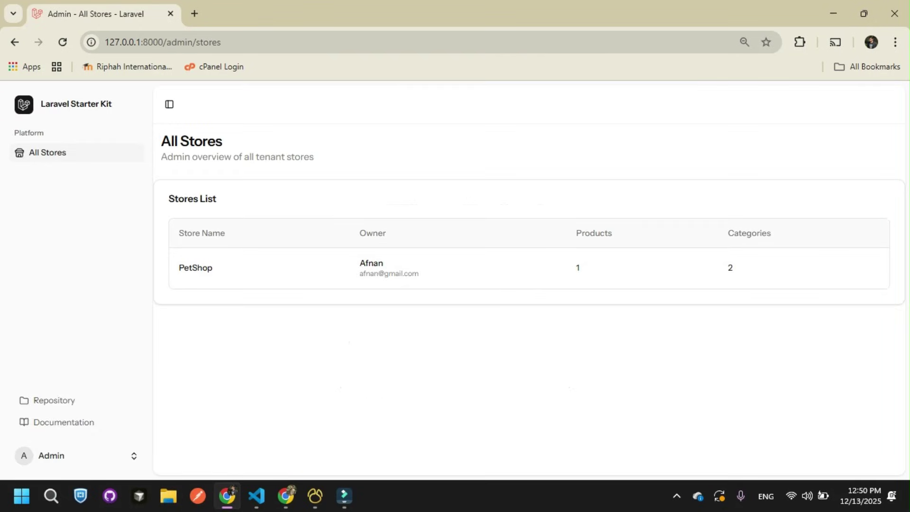
Step: Inspect PetShop's name, owner and product count in the admin All Stores list
{"action": "double_click", "coordinate": [209, 269]}
{"action": "left_click", "coordinate": [212, 273]}
{"action": "double_click", "coordinate": [371, 263]}
{"action": "left_click", "coordinate": [374, 265]}
{"action": "double_click", "coordinate": [577, 268]}
{"action": "left_click", "coordinate": [578, 268]}
Step: Log out of the store owner account and go to the registration page
{"action": "left_click", "coordinate": [285, 496]}
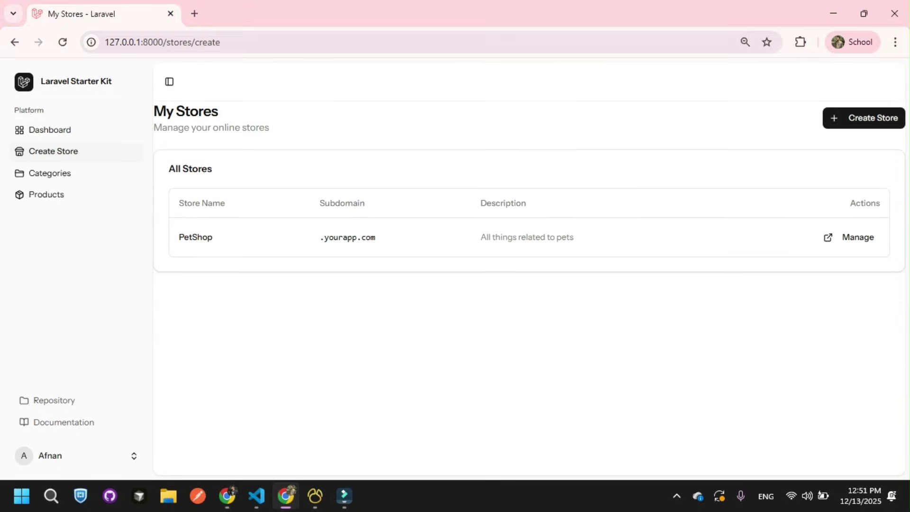
{"action": "left_click", "coordinate": [76, 455]}
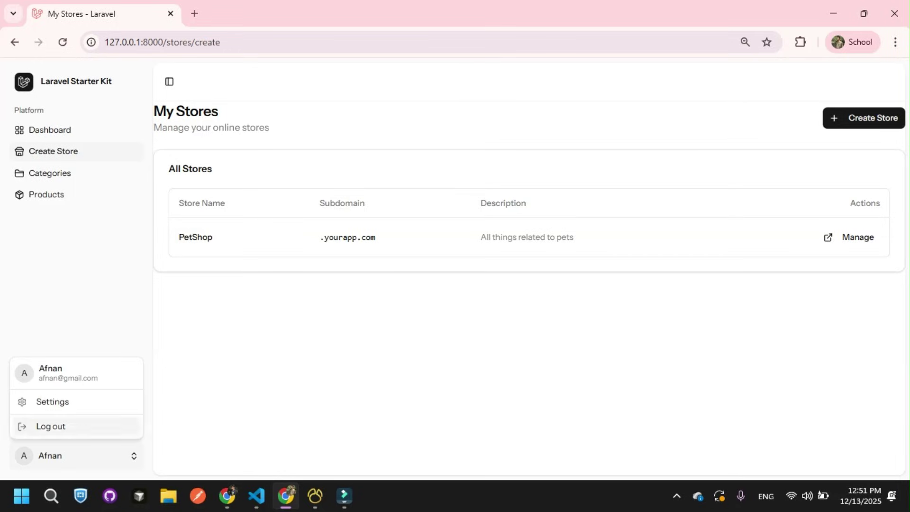
{"action": "left_click", "coordinate": [51, 426]}
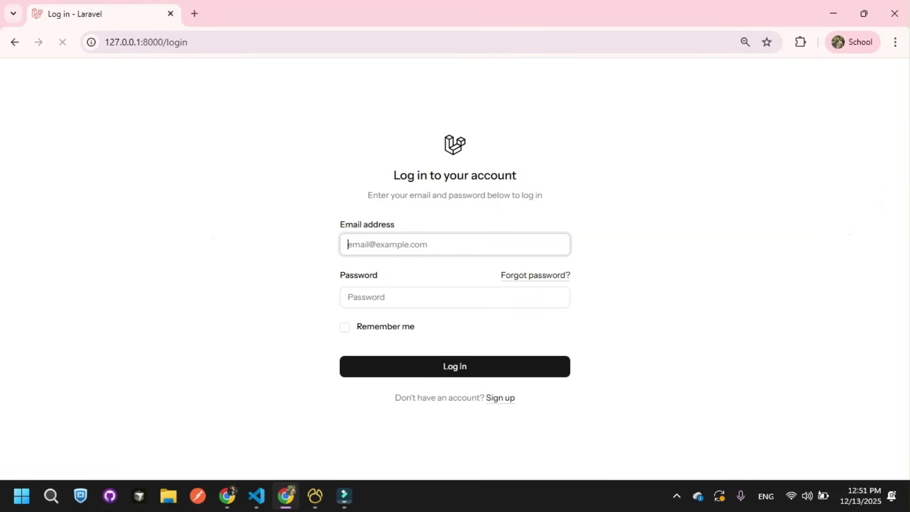
{"action": "left_click", "coordinate": [500, 398]}
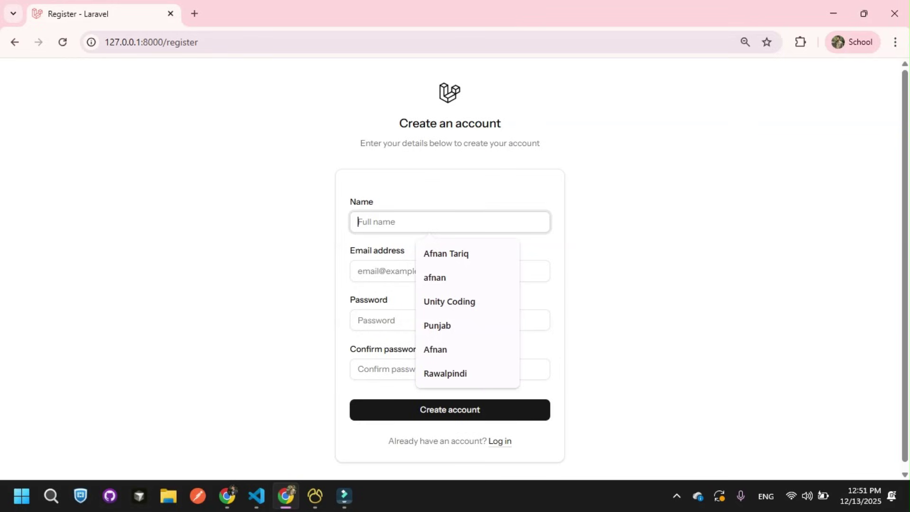
Step: Fill in the new account's name, suggested email and password, and create the account
{"action": "type", "text": "Unity"}
{"action": "left_click", "coordinate": [359, 271]}
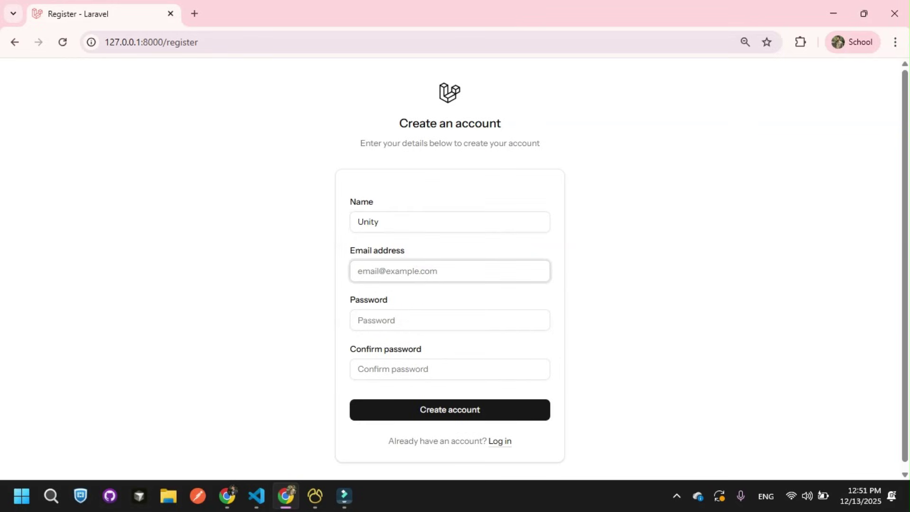
{"action": "type", "text": "Unity"}
{"action": "key", "text": "Down"}
{"action": "key", "text": "Return"}
{"action": "key", "text": "Tab"}
{"action": "type", "text": "123"}
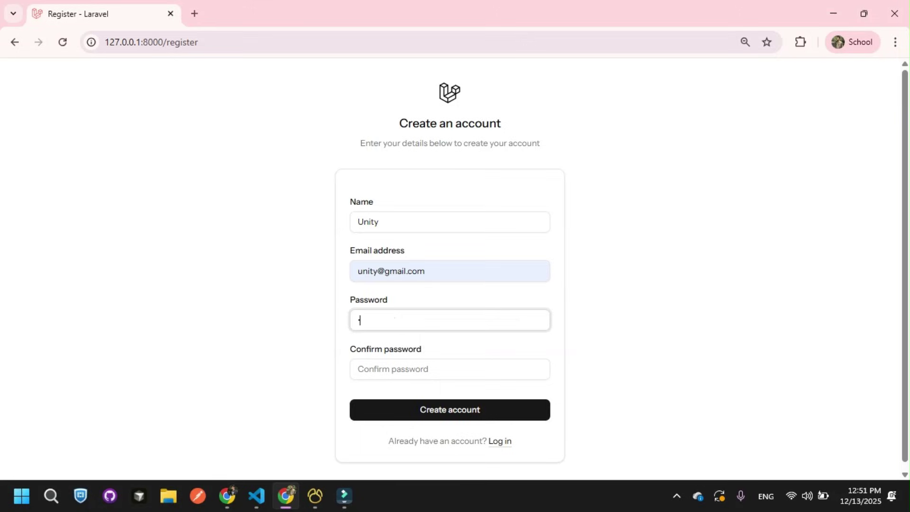
{"action": "type", "text": "45678"}
{"action": "key", "text": "Tab"}
{"action": "type", "text": "12345678"}
{"action": "key", "text": "Return"}
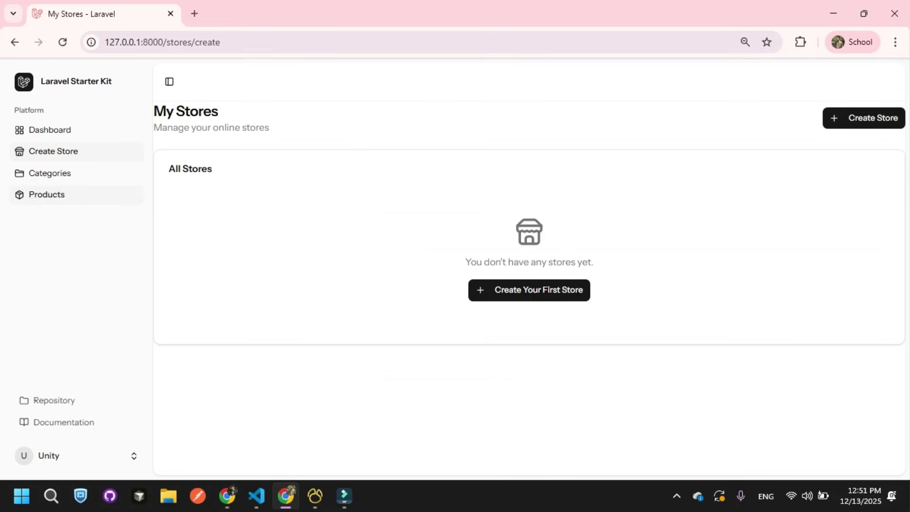
Step: Start a new store named Gym with subdomain gym
{"action": "left_click", "coordinate": [863, 118]}
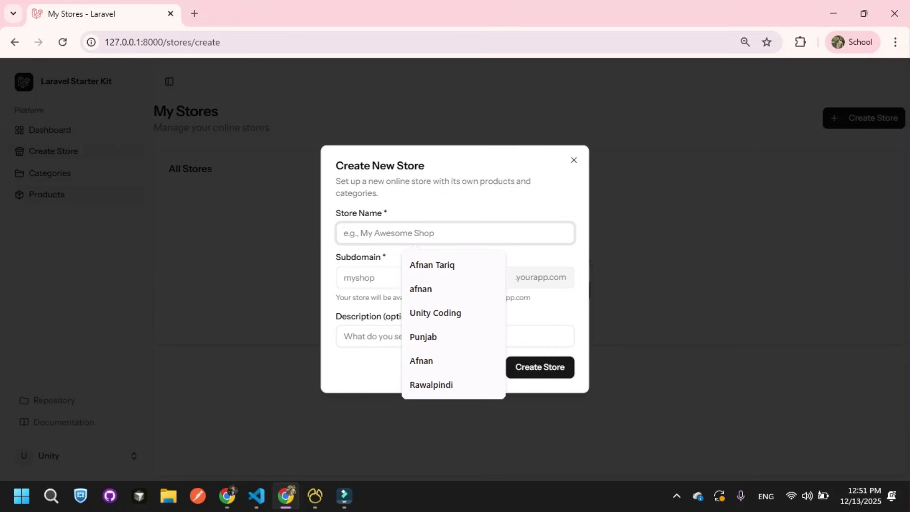
{"action": "type", "text": "Gym"}
{"action": "key", "text": "Tab"}
{"action": "type", "text": "gym"}
{"action": "key", "text": "Tab"}
Step: Describe the store as 'It related to Health Products' and submit it
{"action": "type", "text": "IT r"}
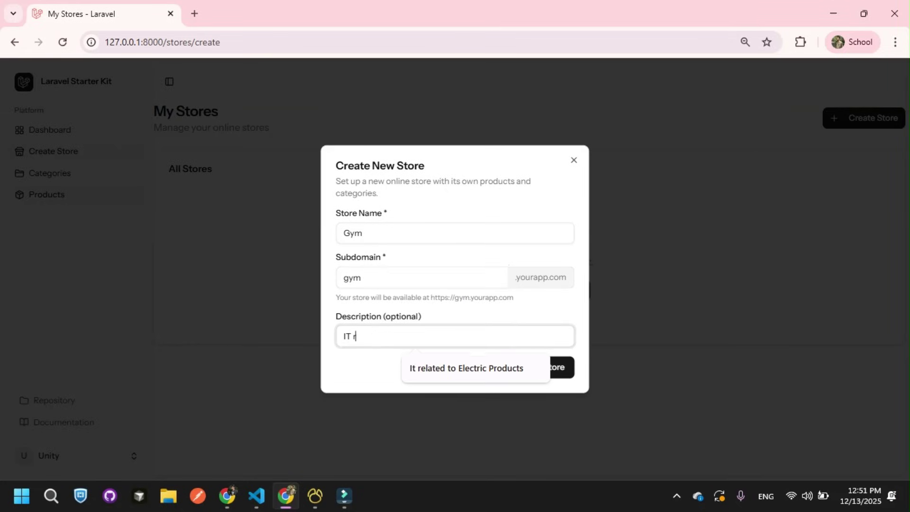
{"action": "key", "text": "Down"}
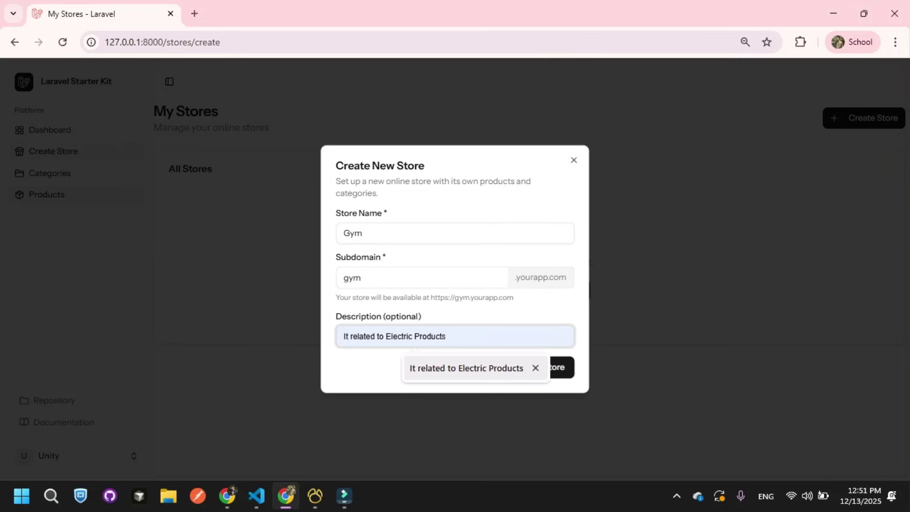
{"action": "key", "text": "Return"}
{"action": "key", "text": "ctrl+Left"}
{"action": "key", "text": "ctrl+shift+Left"}
{"action": "type", "text": "Health"}
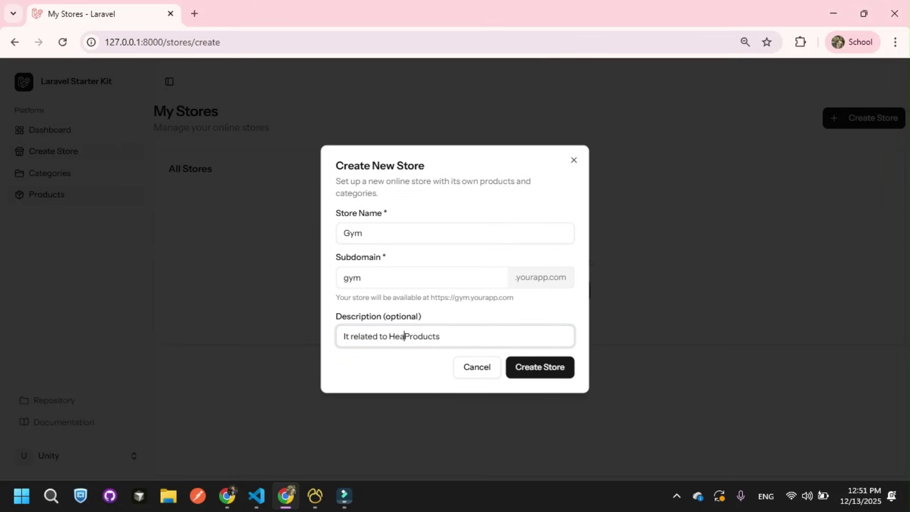
{"action": "key", "text": "Return"}
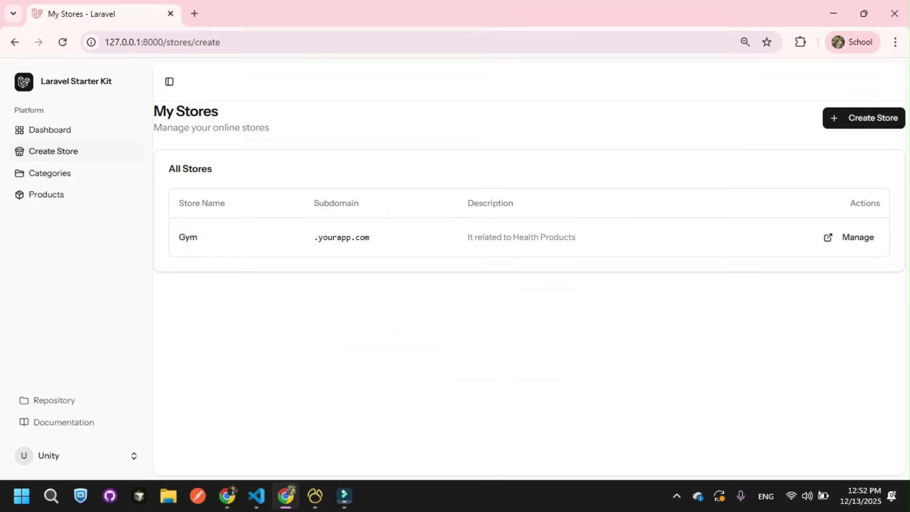
{"action": "left_click", "coordinate": [315, 495]}
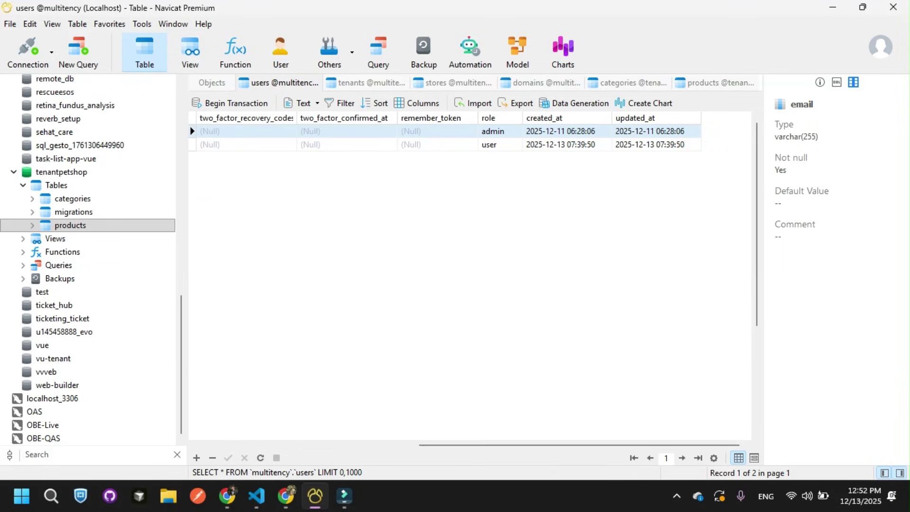
Step: Reload the multitency tenants table and inspect the new gym tenant record
{"action": "scroll", "coordinate": [87, 260], "scroll_direction": "up", "scroll_amount": 9}
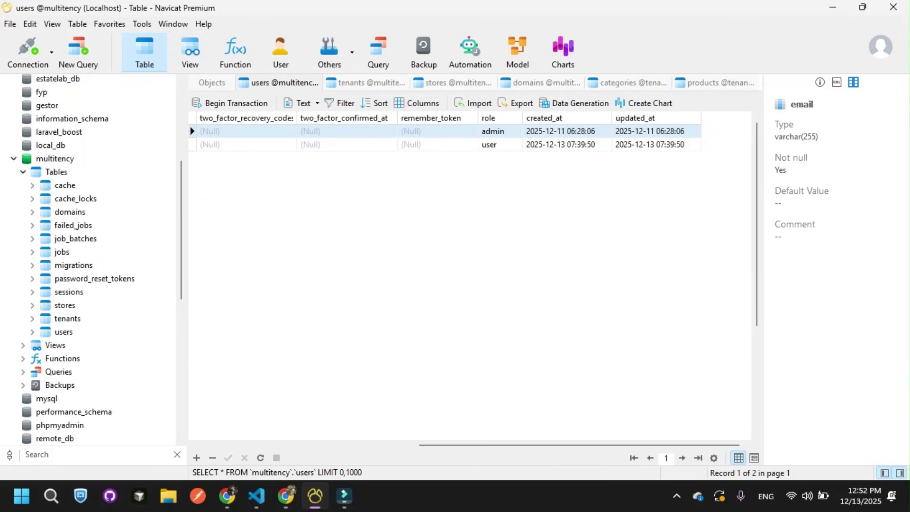
{"action": "left_click", "coordinate": [54, 158]}
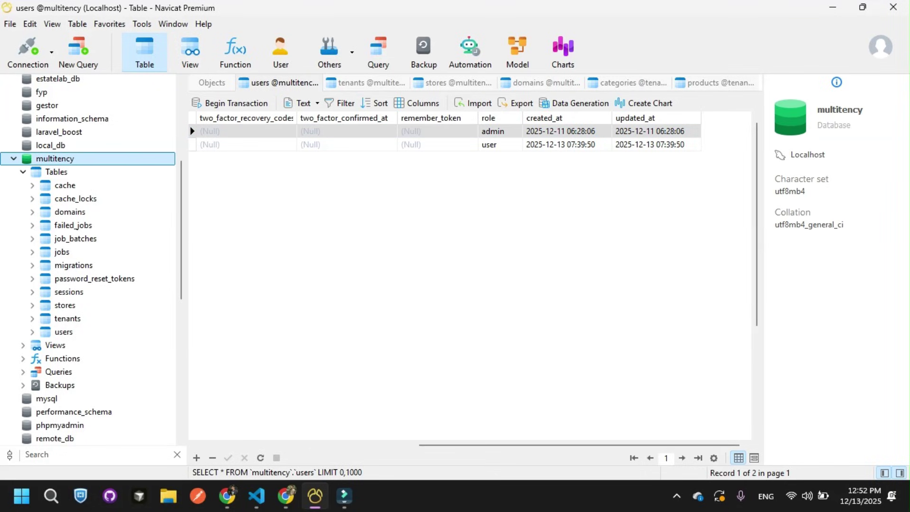
{"action": "double_click", "coordinate": [67, 318]}
{"action": "right_click", "coordinate": [362, 108]}
{"action": "left_click", "coordinate": [389, 274]}
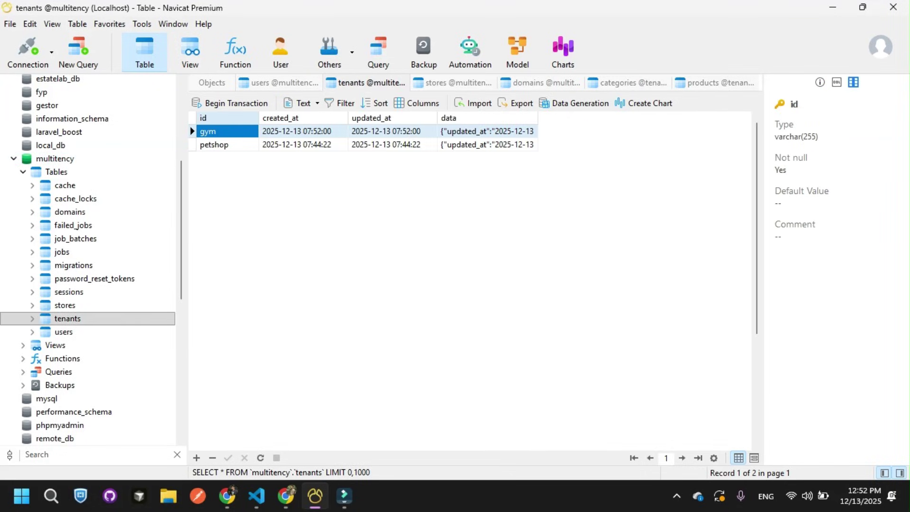
{"action": "left_click", "coordinate": [227, 132]}
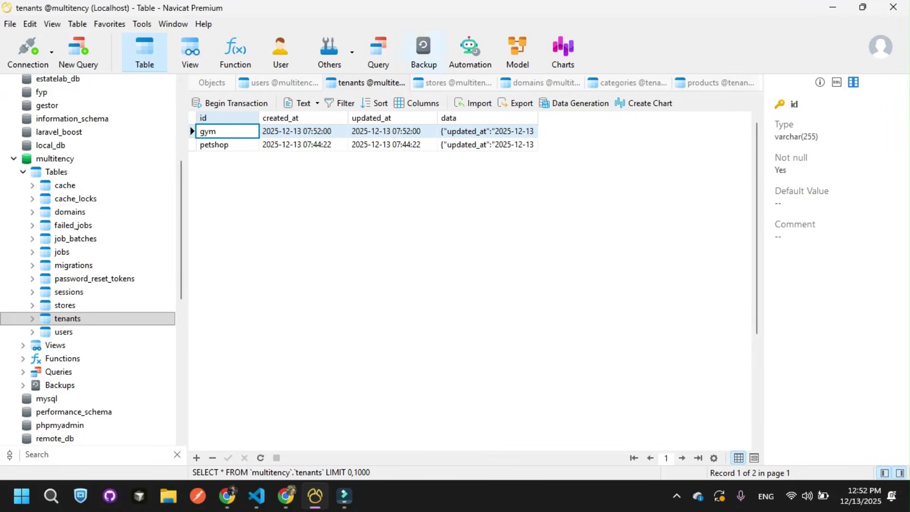
Step: Refresh Localhost, filter for gym, and browse tenantgym's categories, migrations and products tables
{"action": "left_click", "coordinate": [44, 134]}
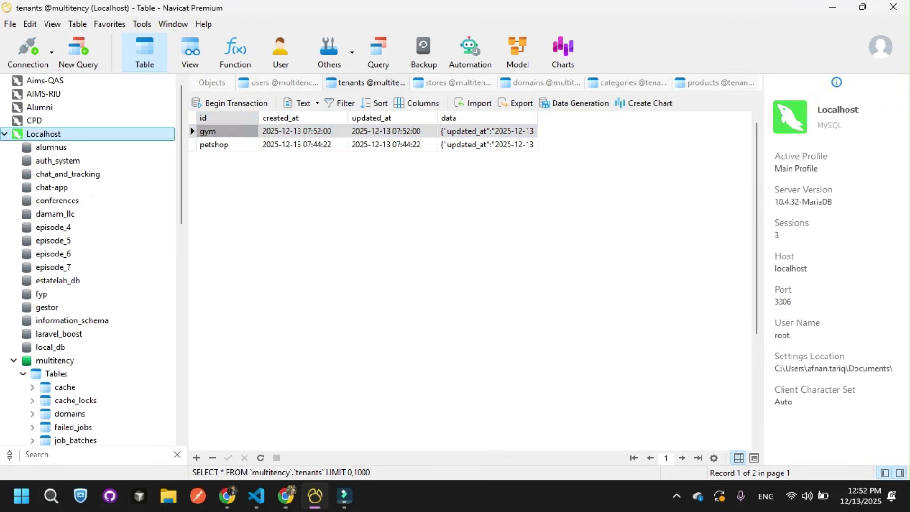
{"action": "right_click", "coordinate": [105, 133]}
{"action": "left_click", "coordinate": [131, 348]}
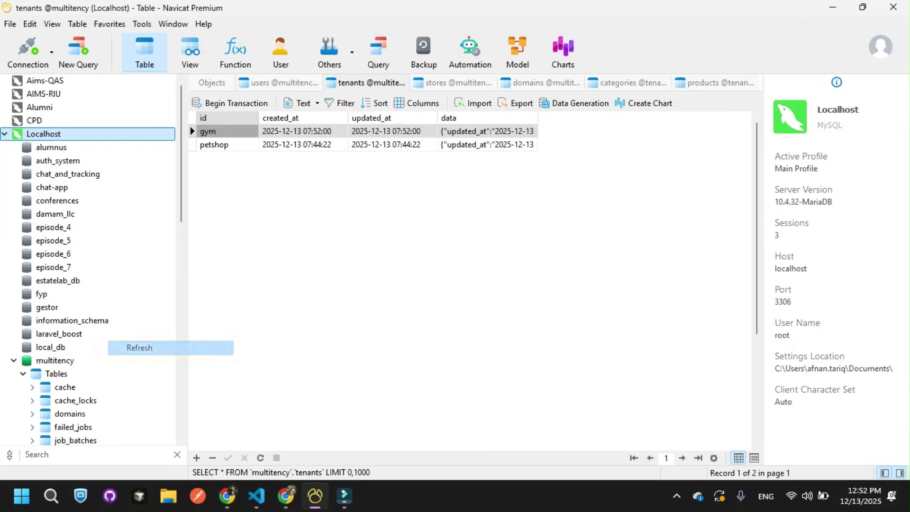
{"action": "type", "text": "gym"}
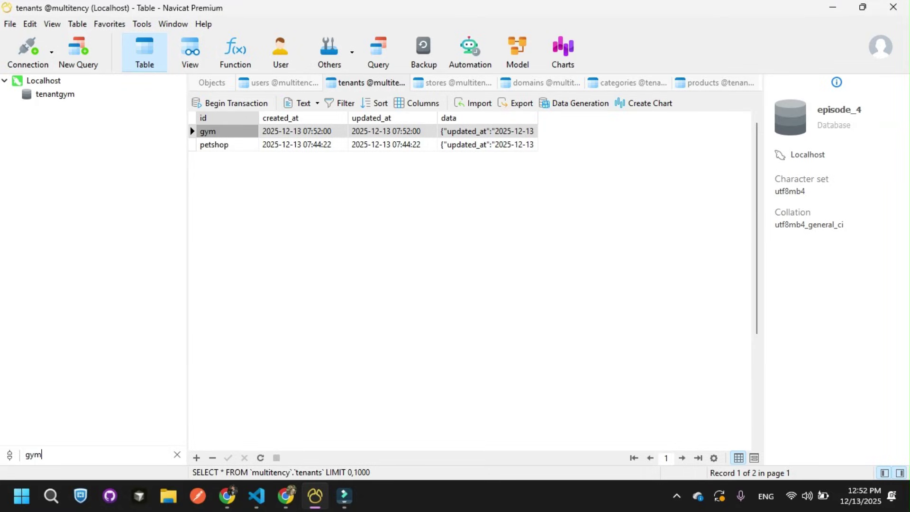
{"action": "double_click", "coordinate": [55, 94]}
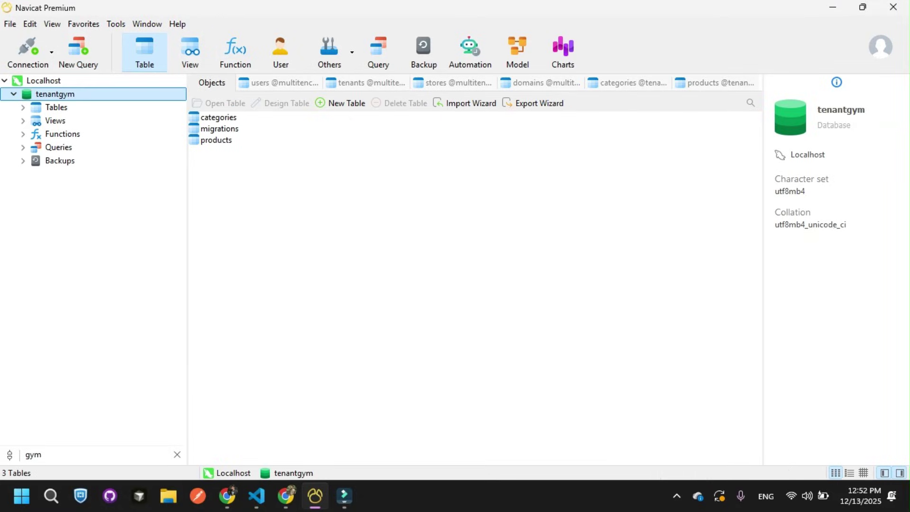
{"action": "double_click", "coordinate": [56, 107]}
{"action": "double_click", "coordinate": [73, 120]}
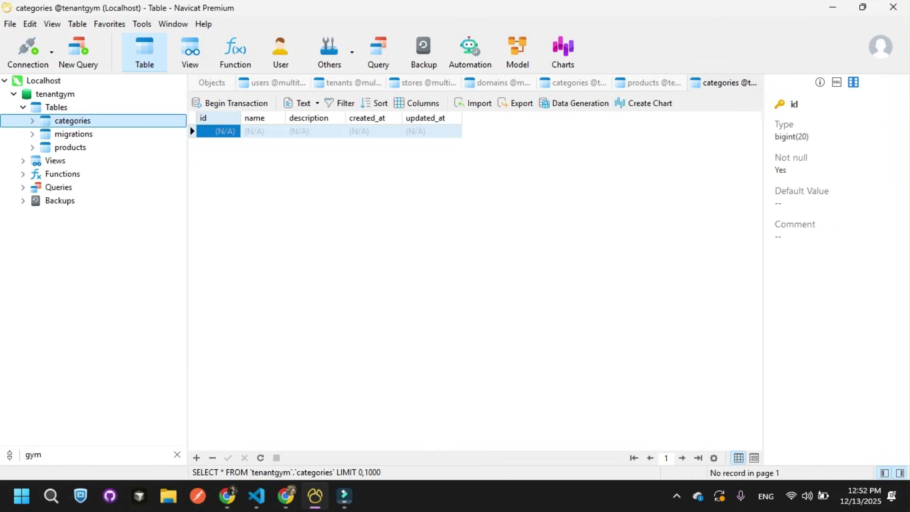
{"action": "left_click", "coordinate": [73, 133]}
{"action": "left_click", "coordinate": [71, 147]}
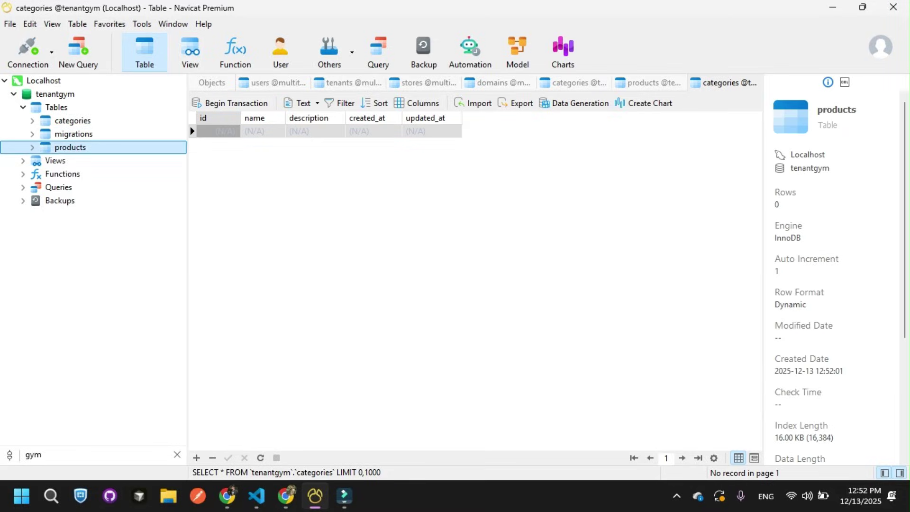
{"action": "left_click", "coordinate": [286, 496]}
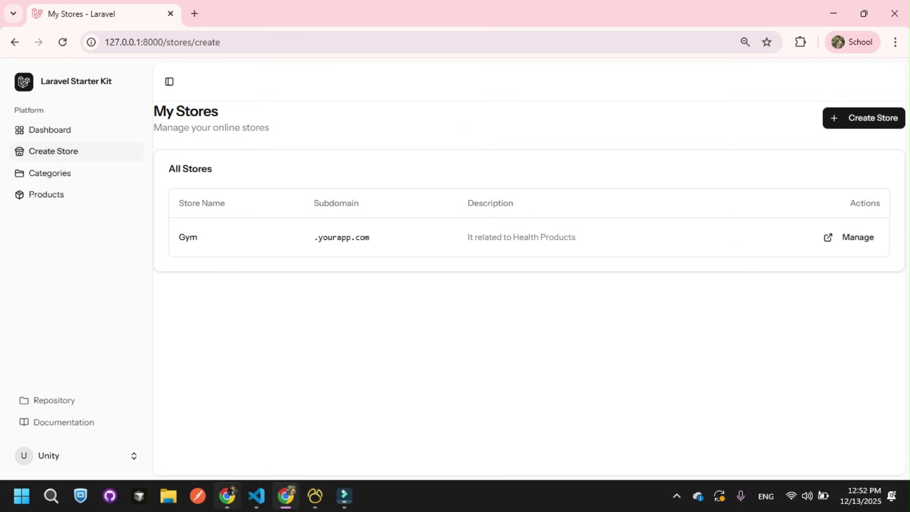
Step: Reload the admin All Stores list and highlight the Gym store's name and owner
{"action": "left_click", "coordinate": [227, 496]}
{"action": "key", "text": "F5"}
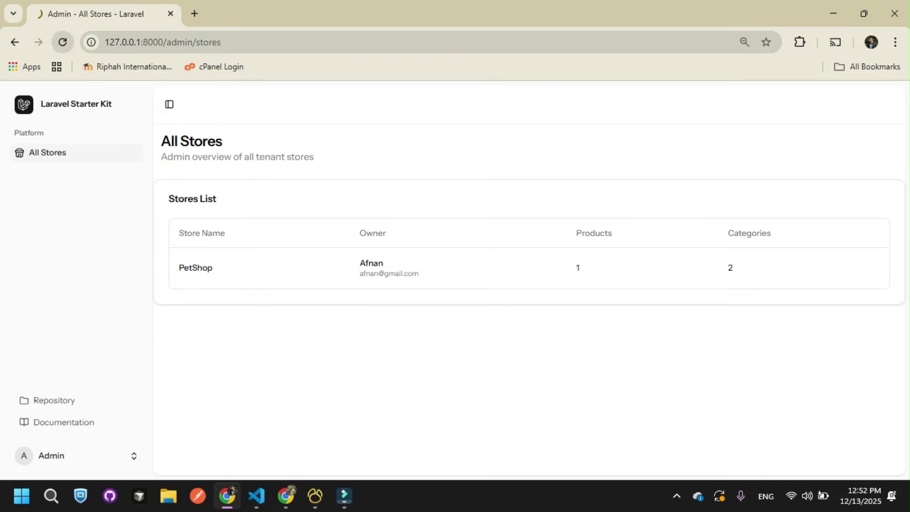
{"action": "left_click_drag", "start_coordinate": [178, 309], "coordinate": [197, 309]}
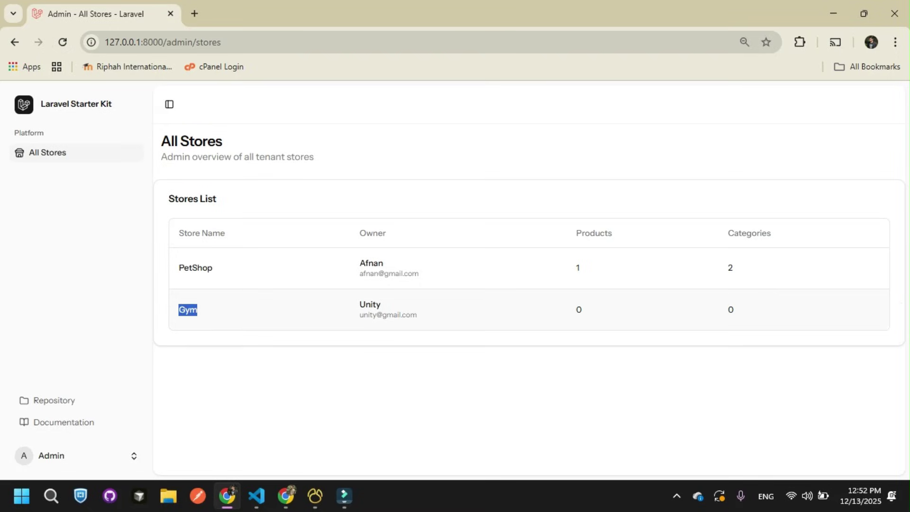
{"action": "left_click", "coordinate": [197, 309]}
{"action": "double_click", "coordinate": [370, 304]}
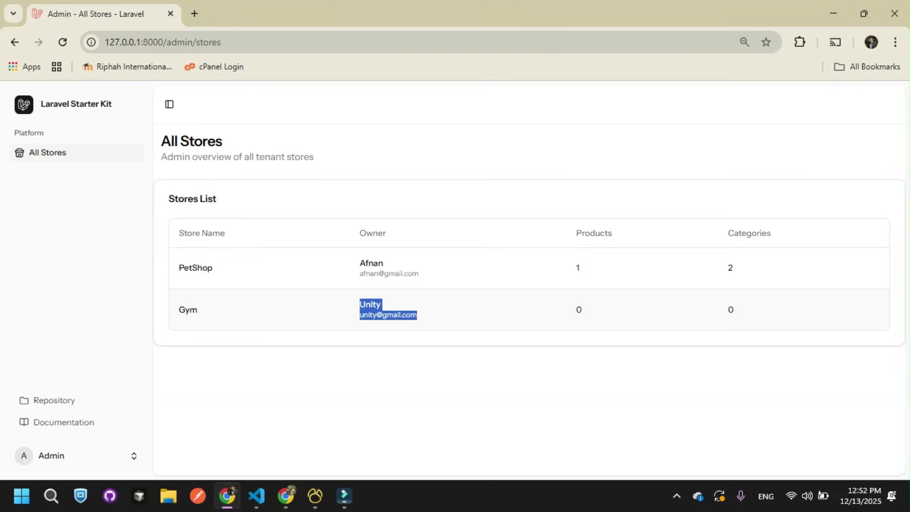